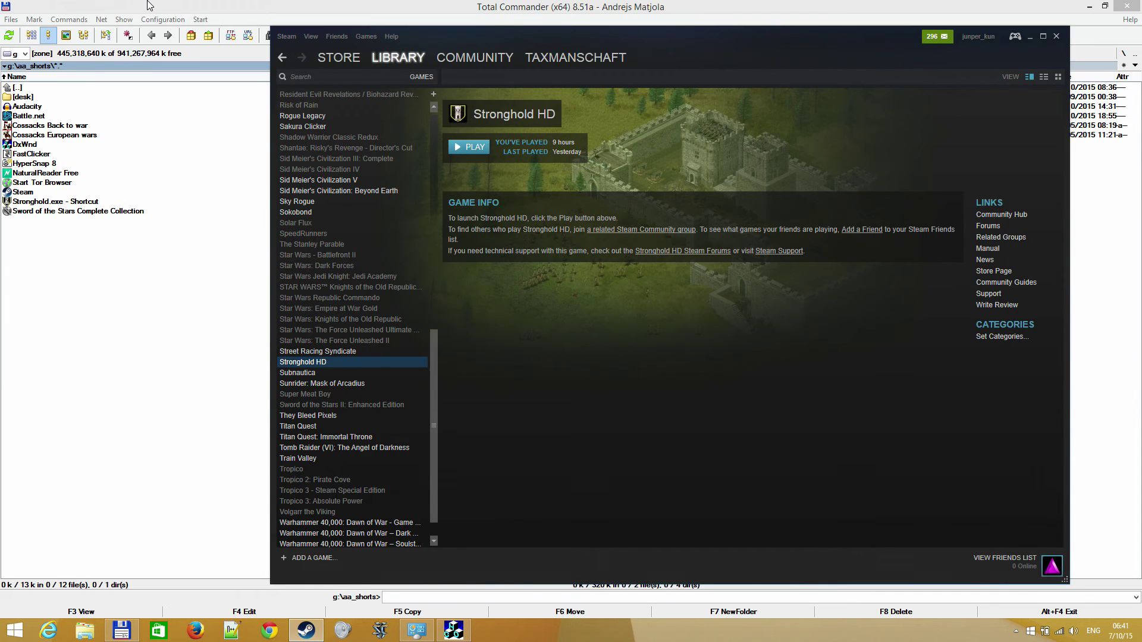
Launch DxWnd from its shortcut in the aa_shorts folder and bring its running window to the front
left_click(149, 6)
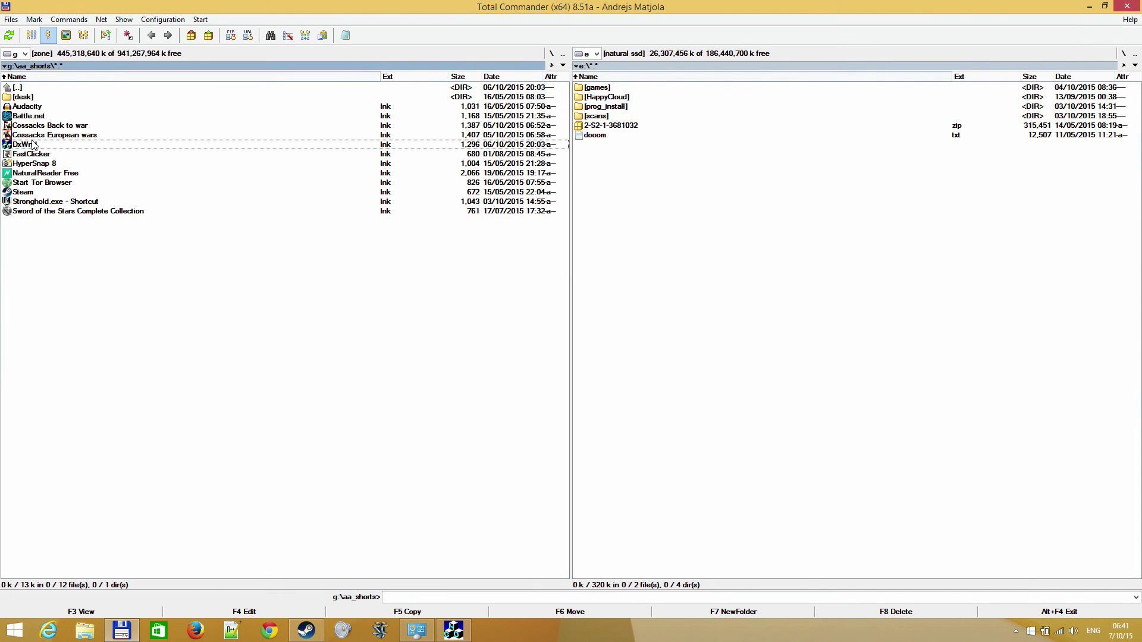
key("Return")
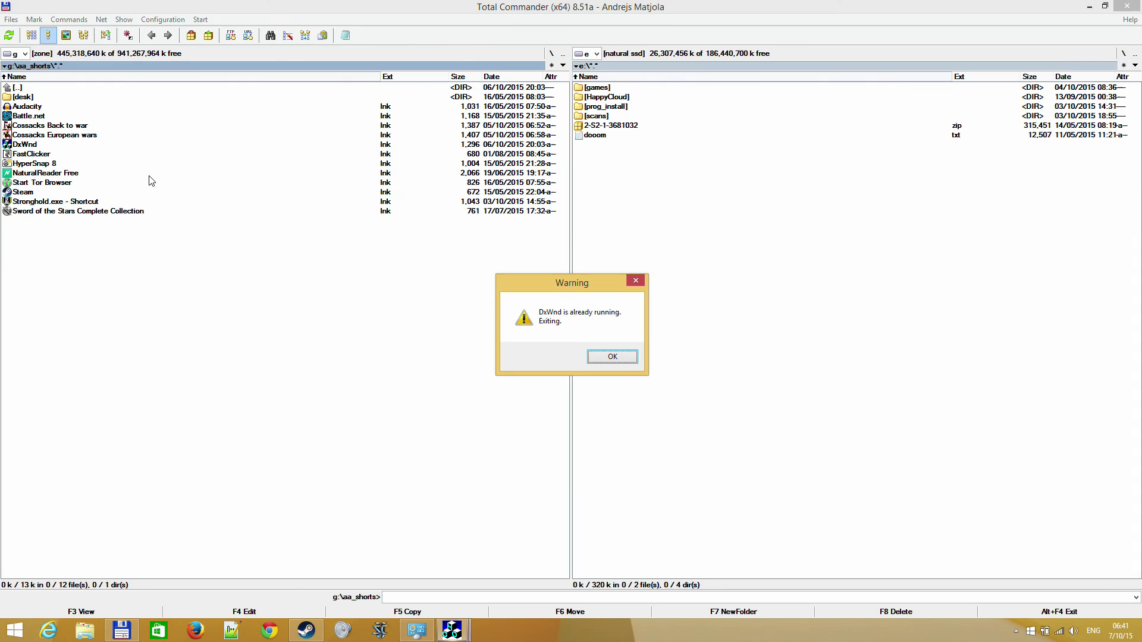
left_click(612, 357)
left_click(452, 629)
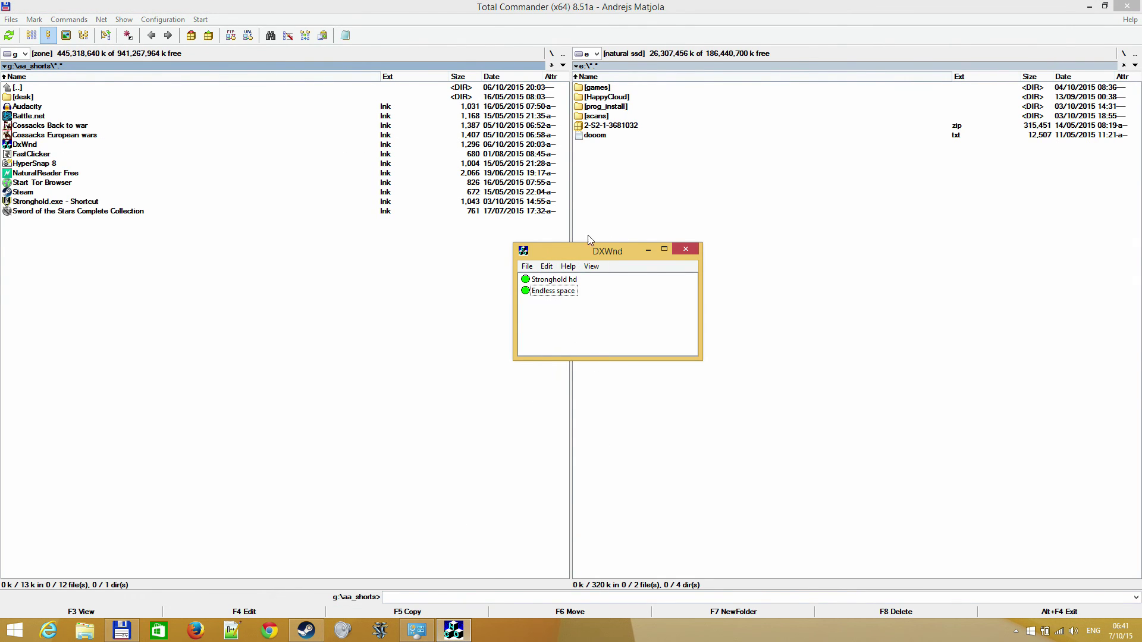
Check the DxWnd version information and close it
left_click(567, 266)
left_click(585, 280)
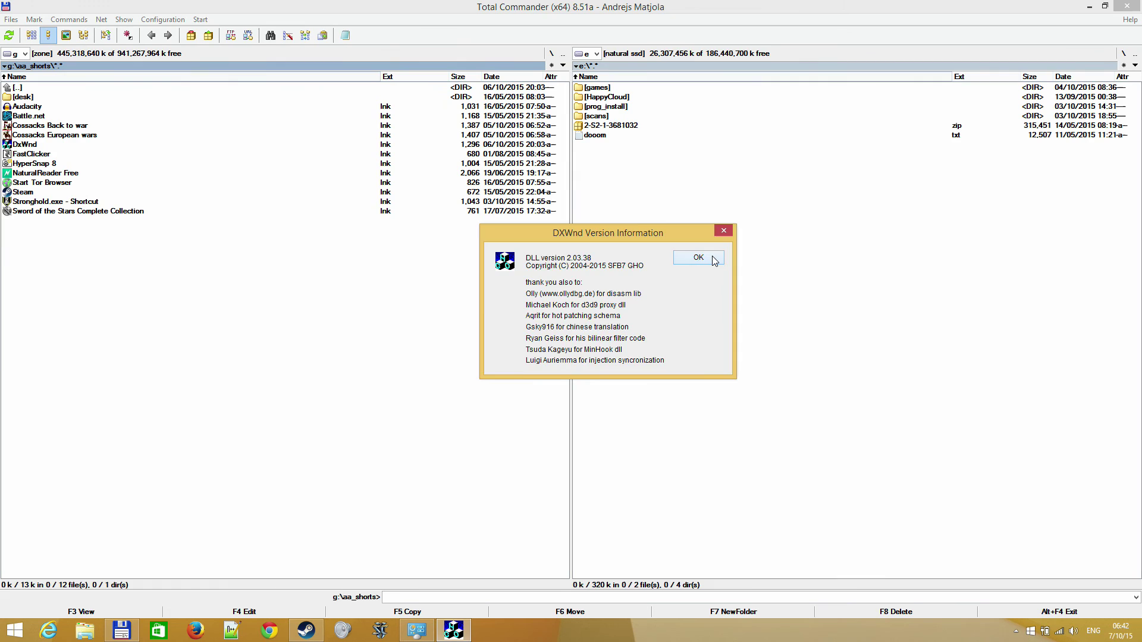
left_click(712, 256)
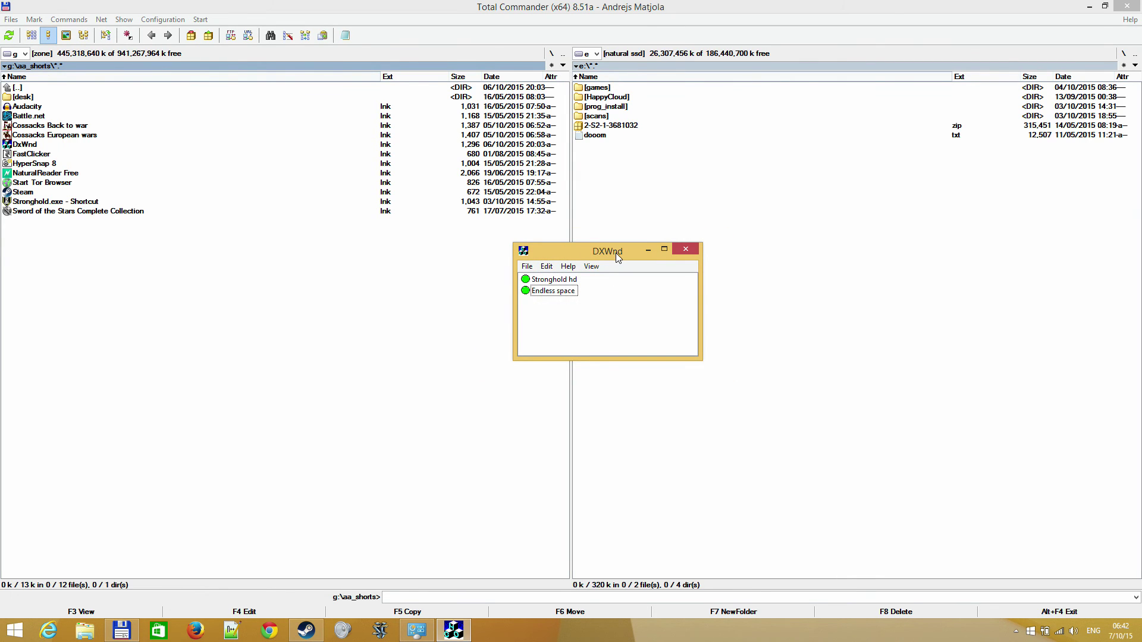
Switch to Firefox and search the web for "dxwnd"
left_click(237, 628)
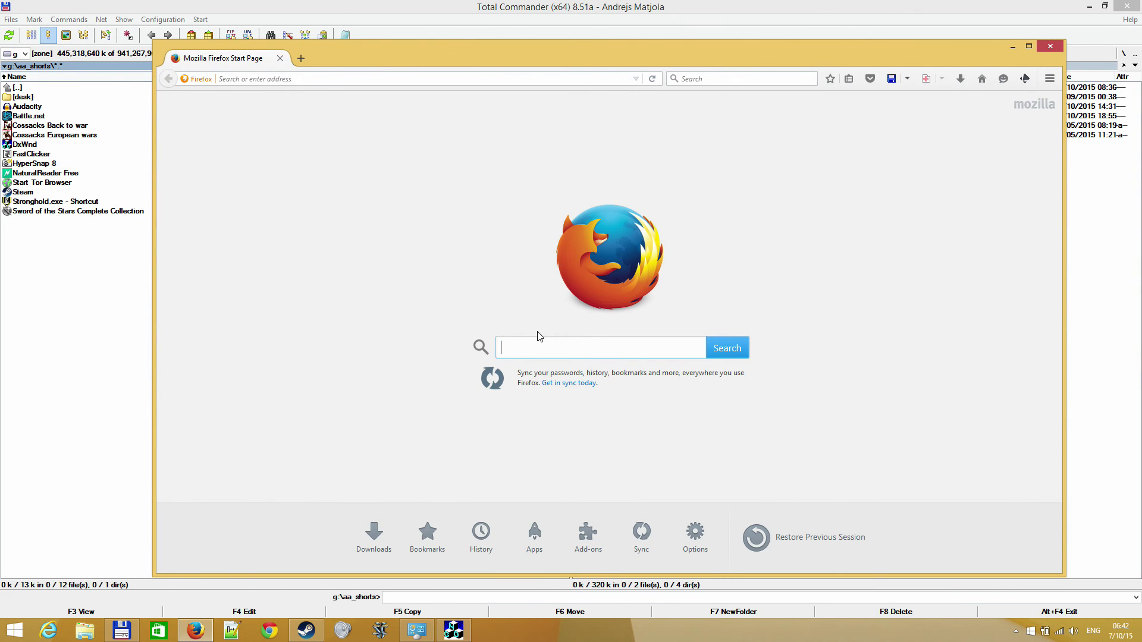
type("dxwnd")
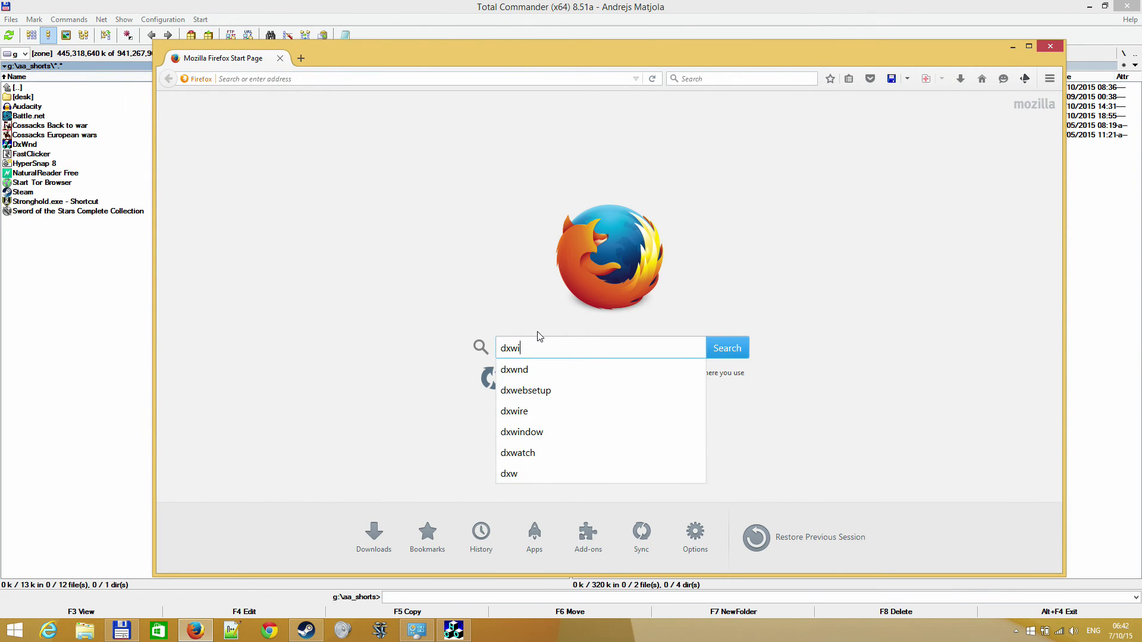
key("Return")
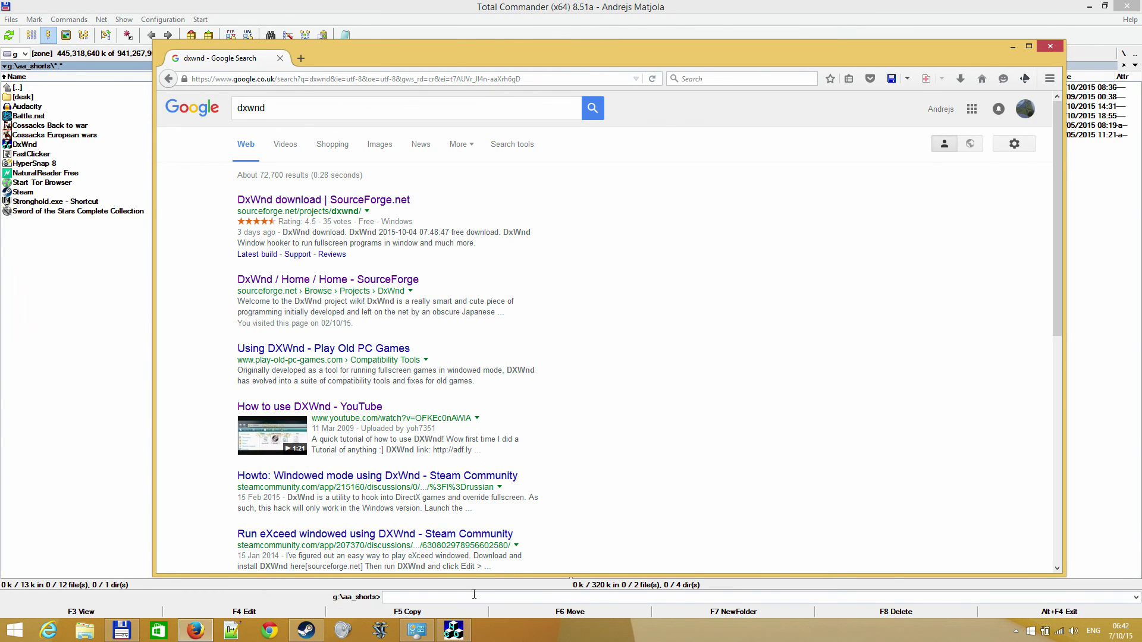
Switch back to DxWnd, start adding a new target and open the file browser for its path
left_click(443, 635)
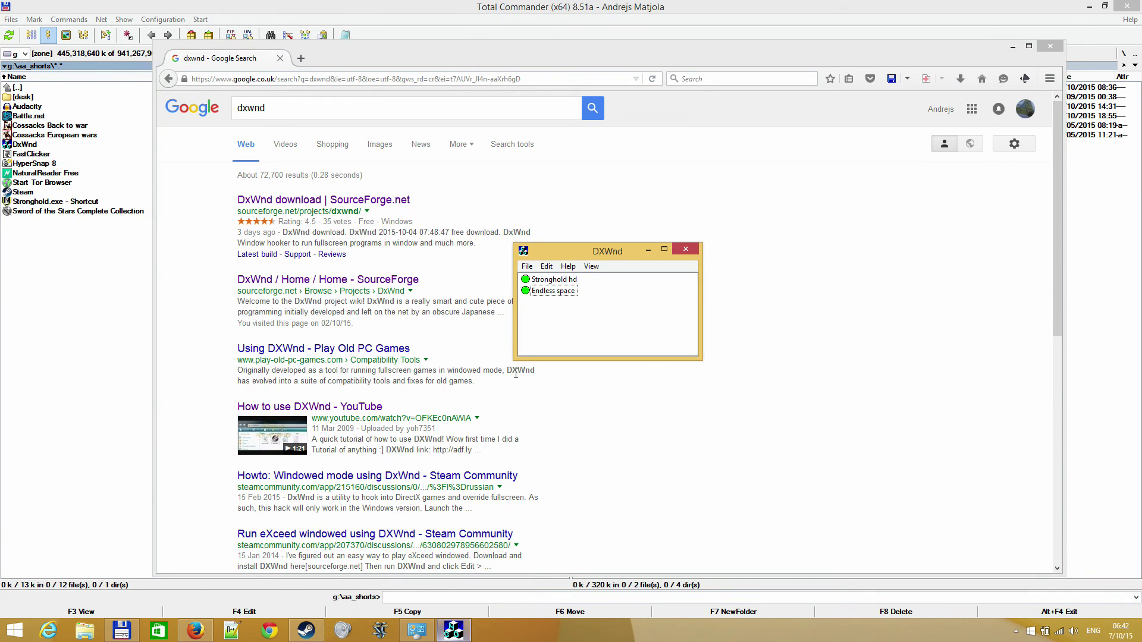
left_click(546, 267)
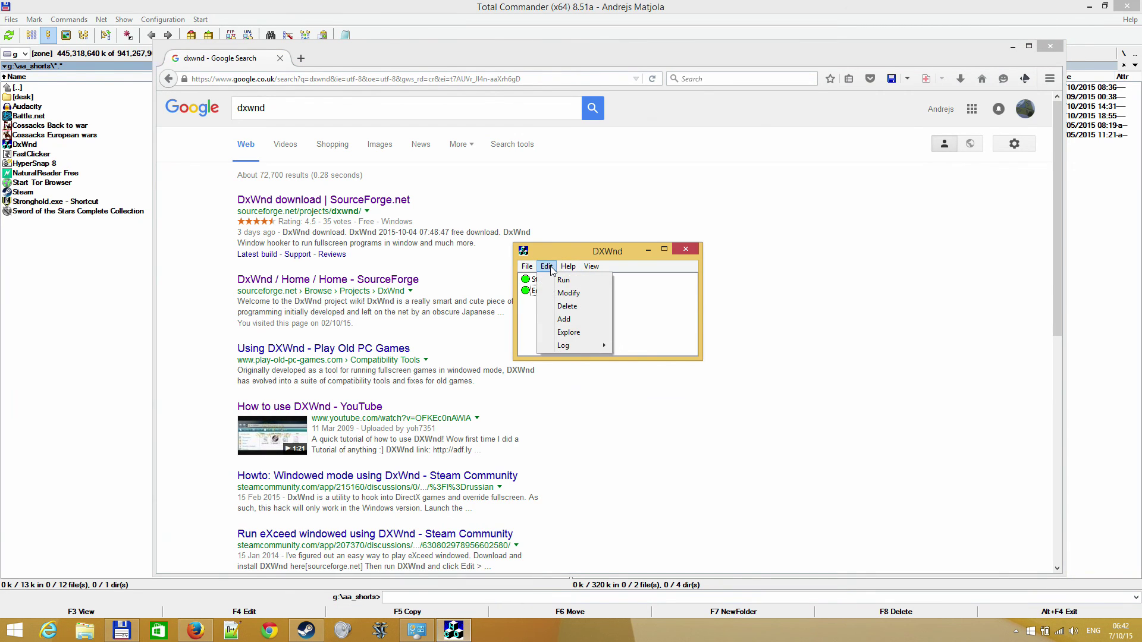
left_click(585, 319)
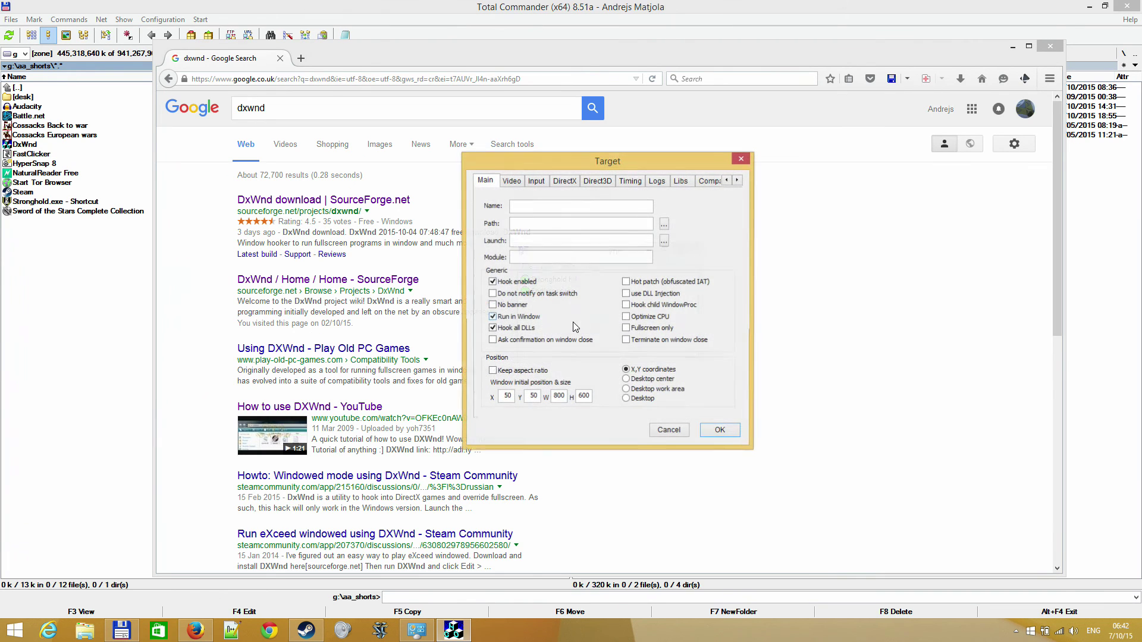
left_click(534, 221)
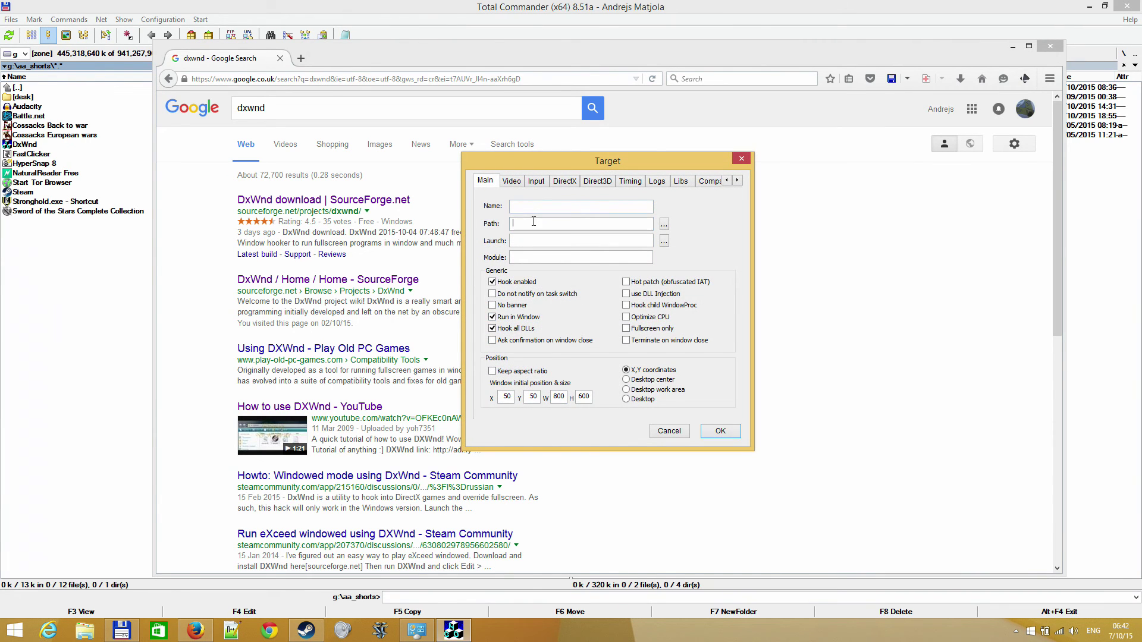
left_click(663, 224)
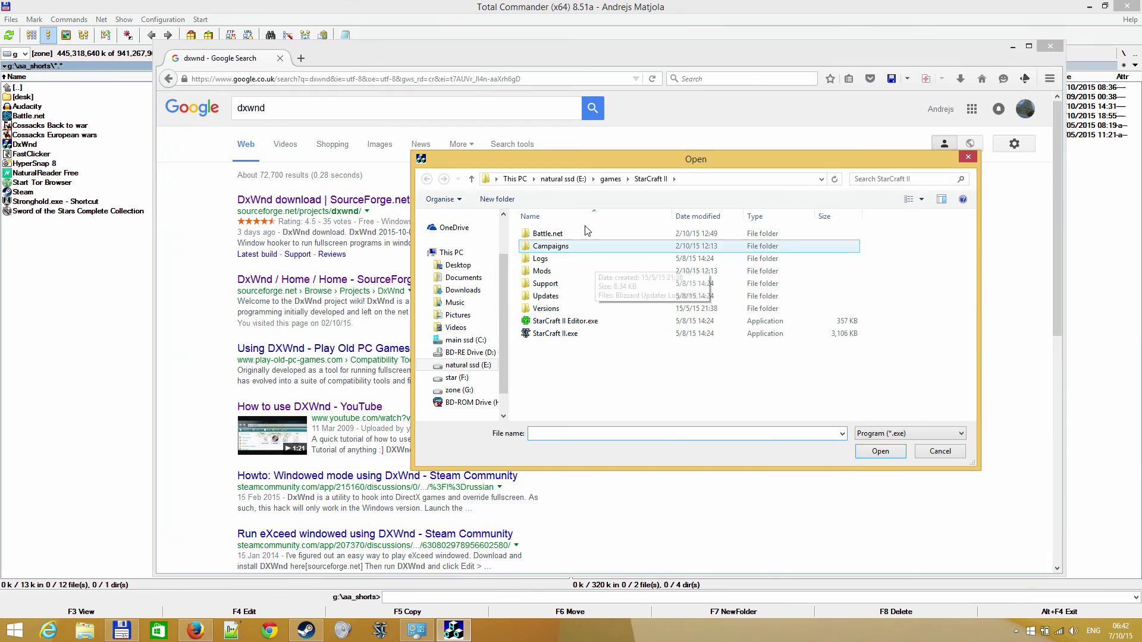
Browse to Stronghold.exe in E:\prog_install\Steam\steamapps\common\Stronghold, and cancel both the file selection and the new target
left_click(563, 179)
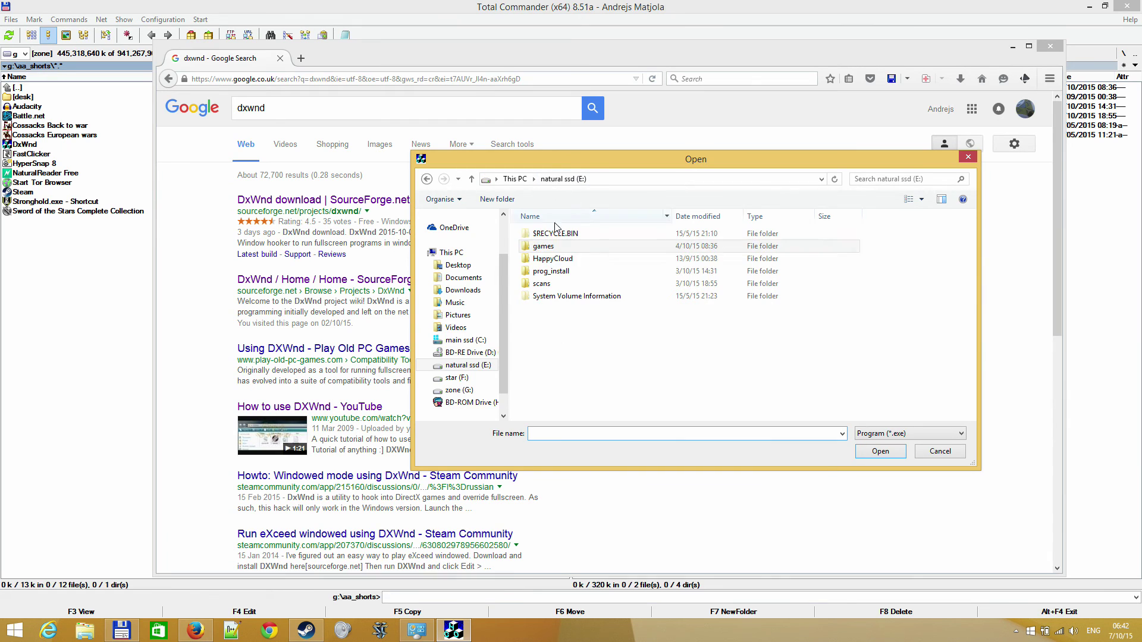
double_click(564, 271)
double_click(563, 260)
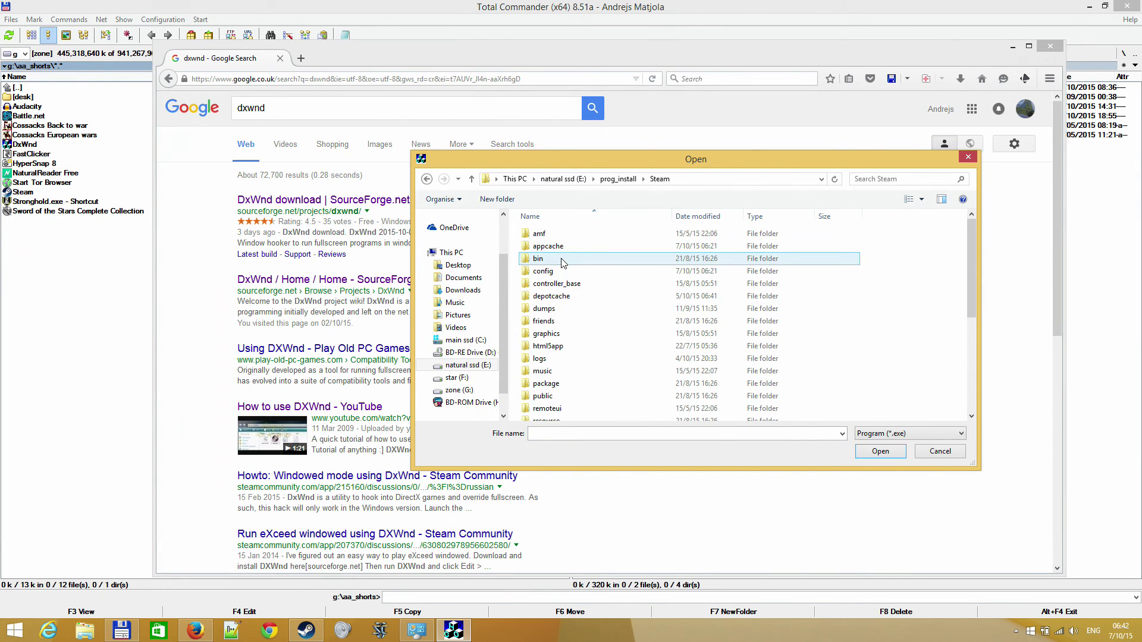
scroll(564, 268, "down", 5)
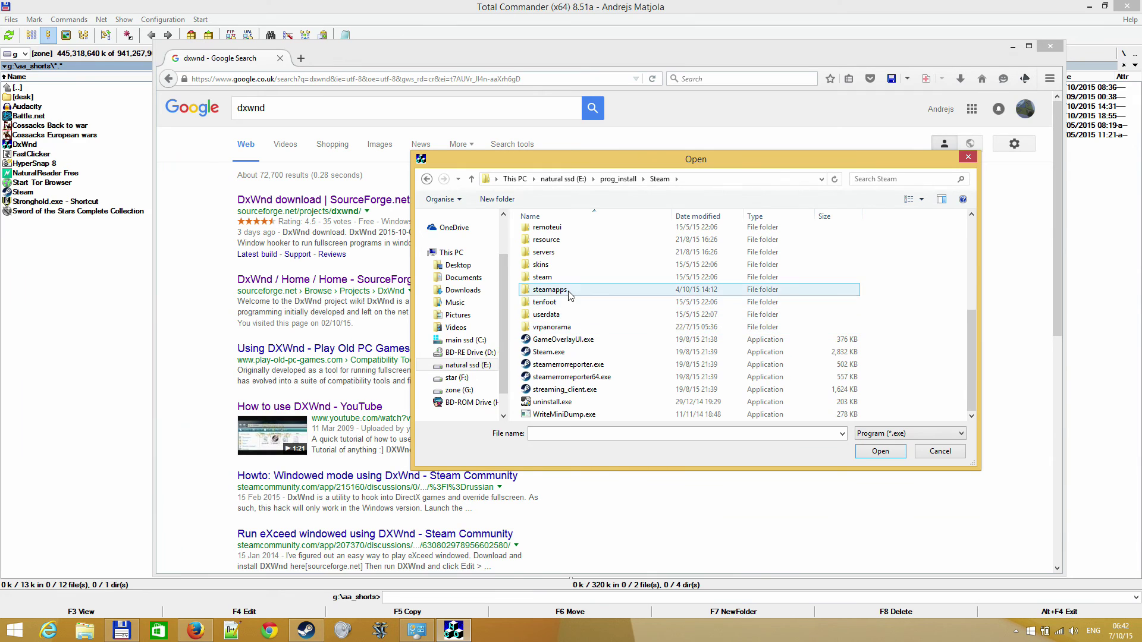
double_click(549, 289)
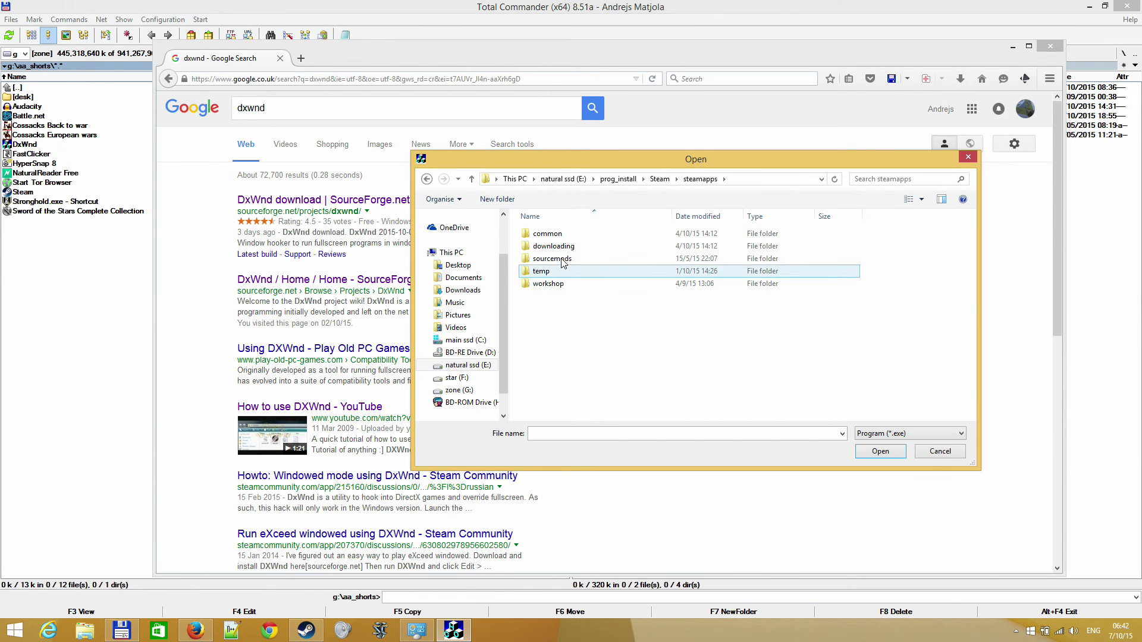
double_click(562, 233)
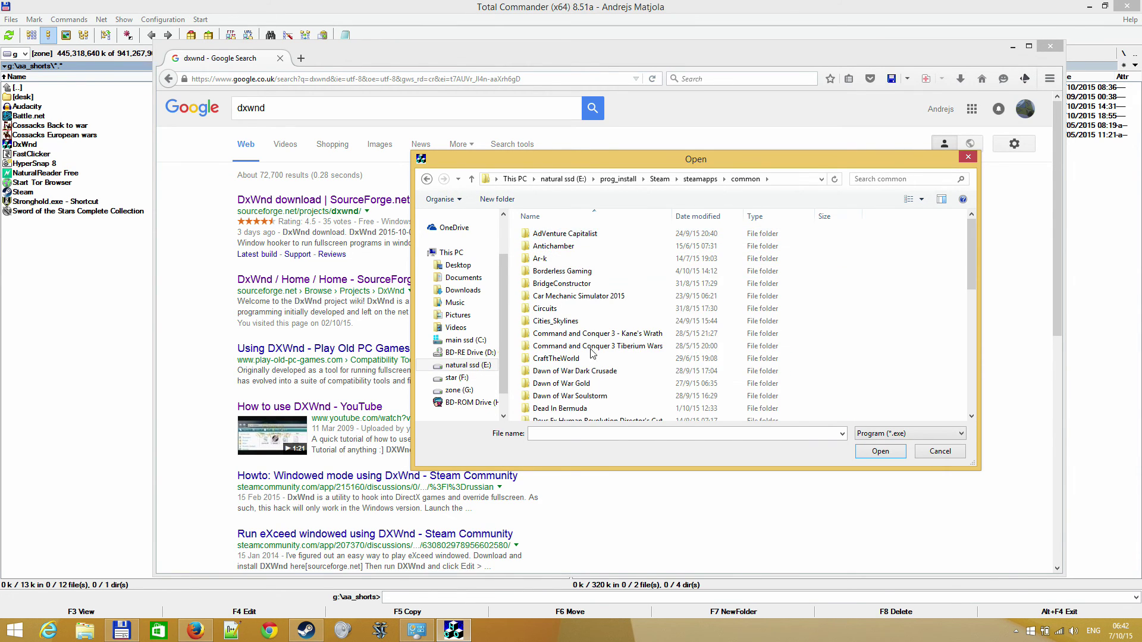
scroll(592, 353, "down", 10)
left_click(573, 328)
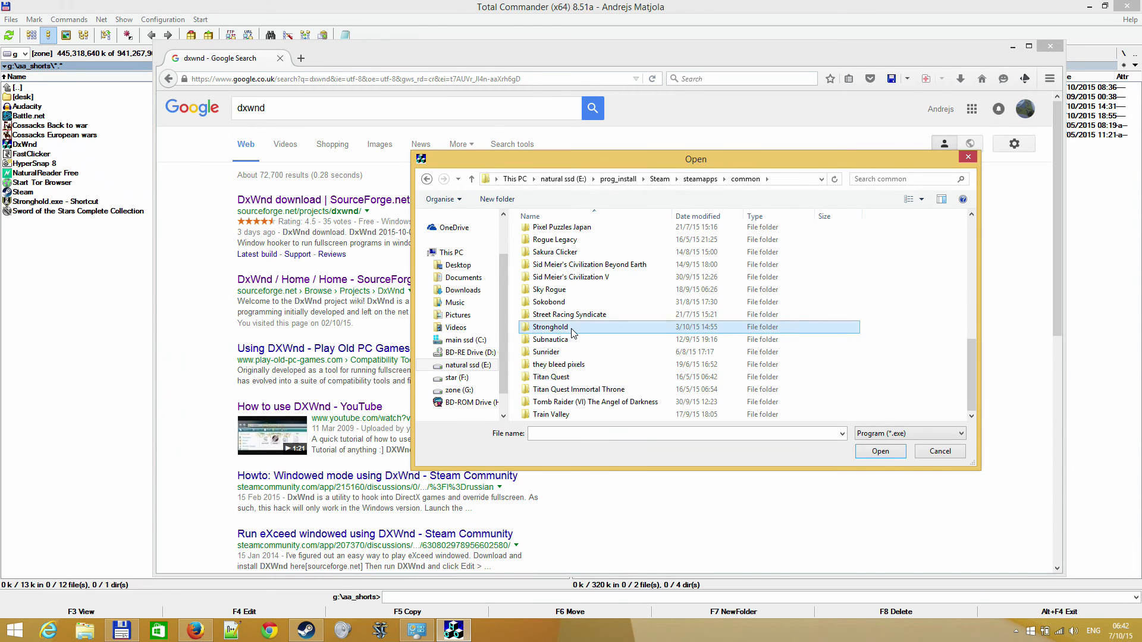
double_click(573, 327)
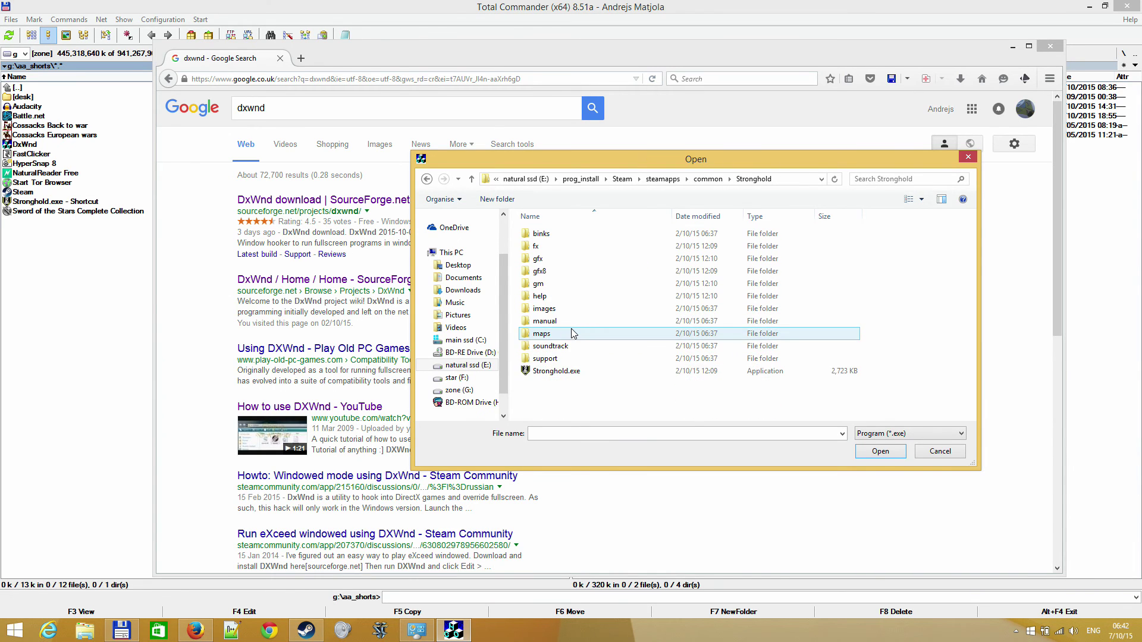
left_click(567, 375)
left_click(939, 452)
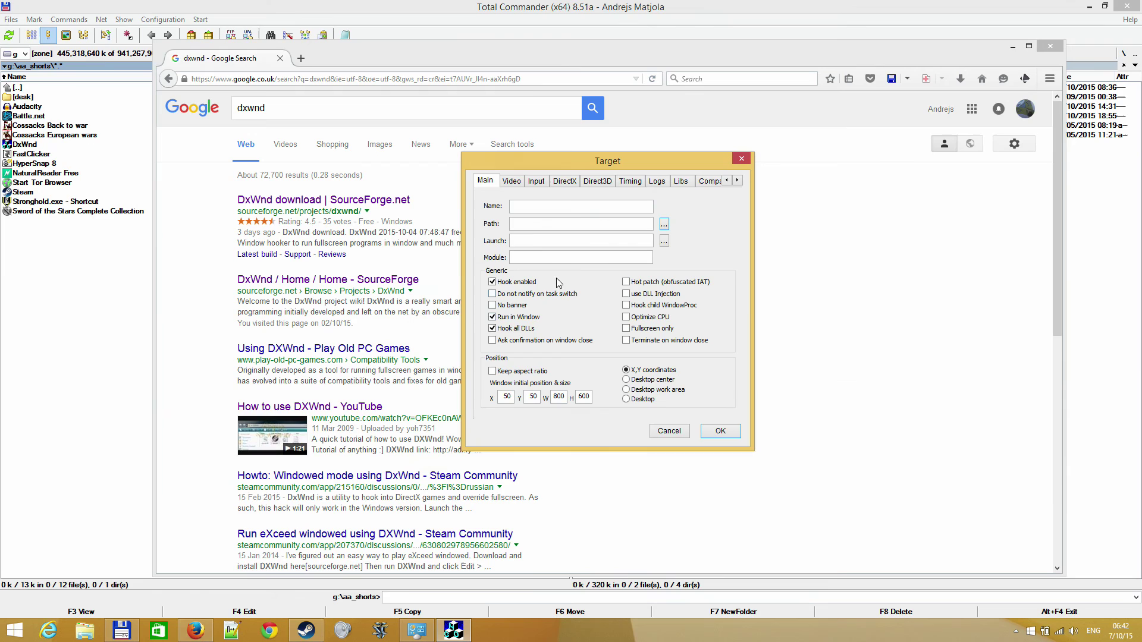
left_click(527, 222)
left_click(669, 431)
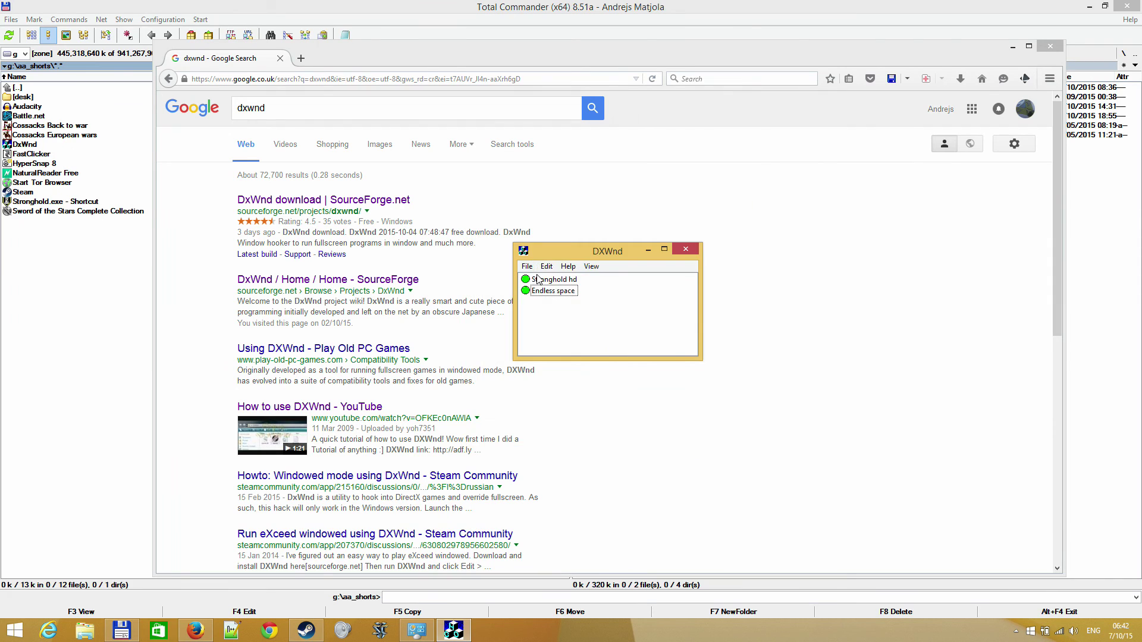
Open the existing Stronghold hd entry for modification and check the ends of its path and launch values
left_click(541, 277)
right_click(541, 277)
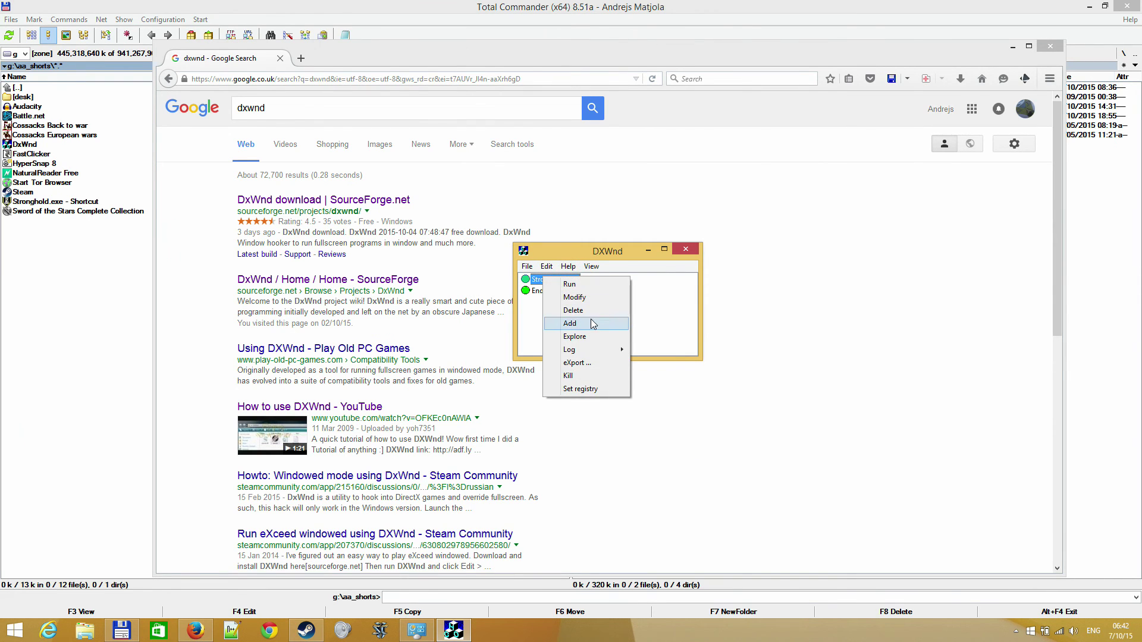
left_click(575, 297)
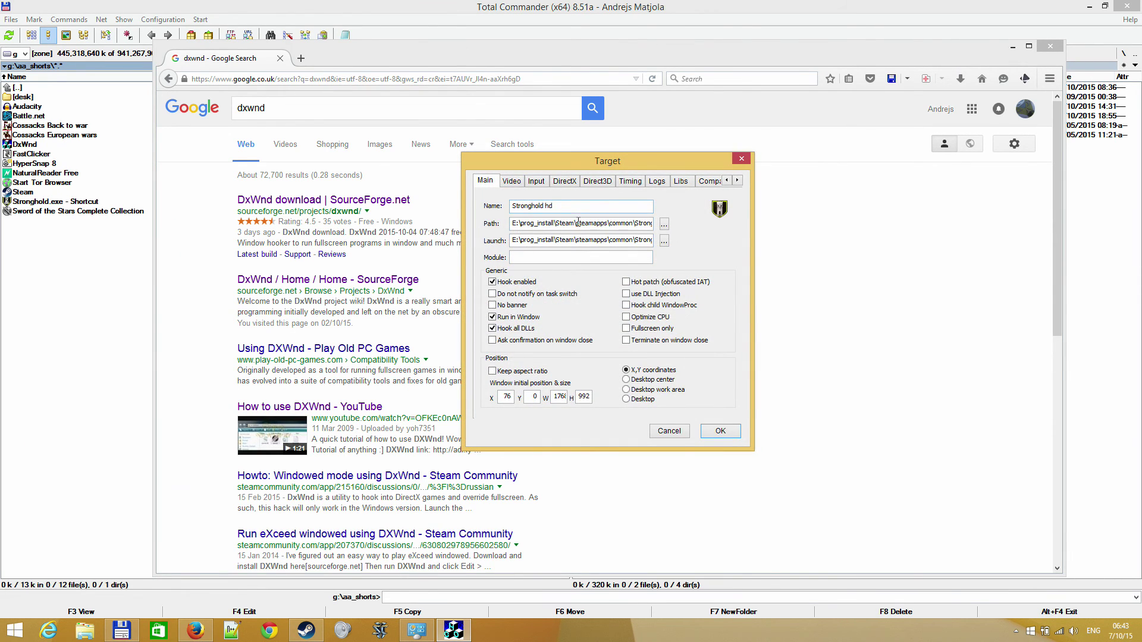
key("End")
left_click(622, 240)
key("End")
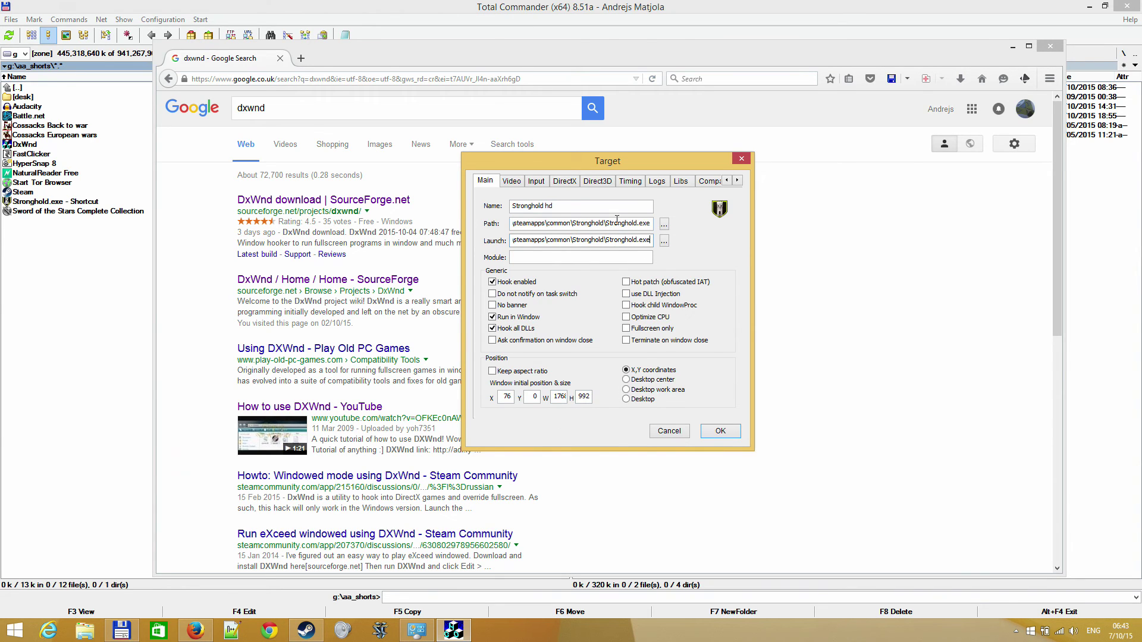
Review the Stronghold hd target's video and input settings, then accept the dialog
left_click(521, 185)
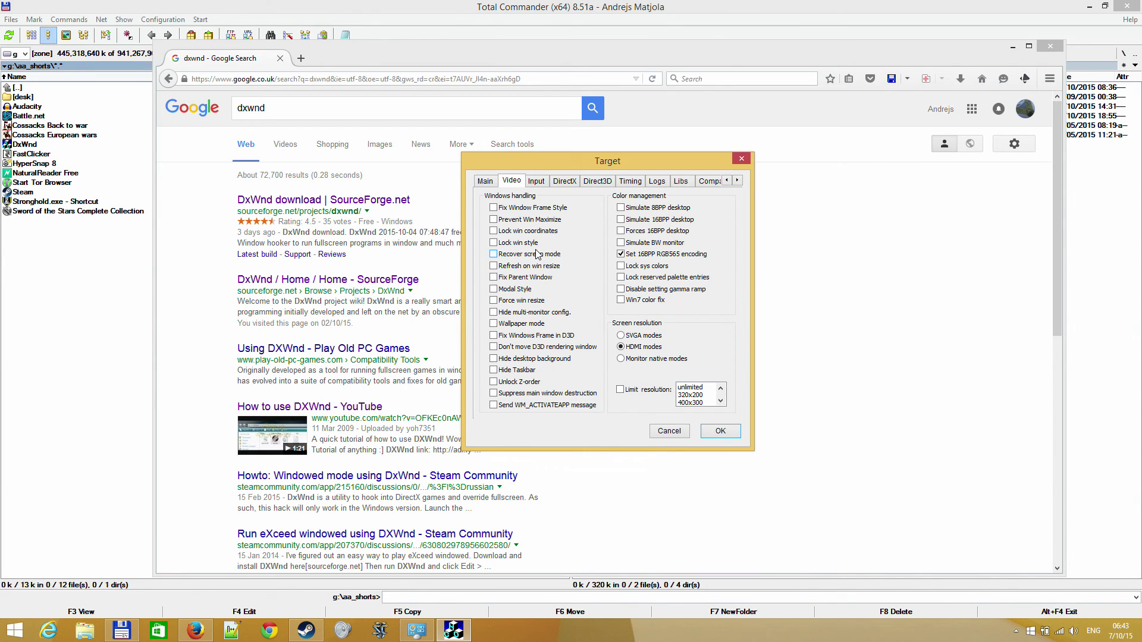
left_click(537, 179)
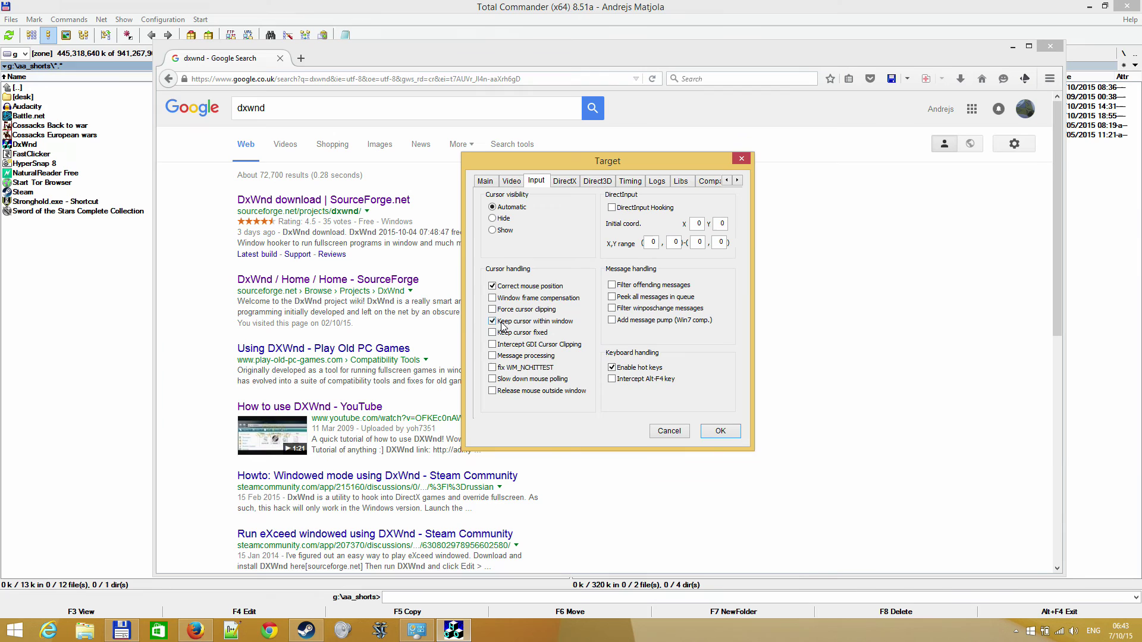
left_click(715, 430)
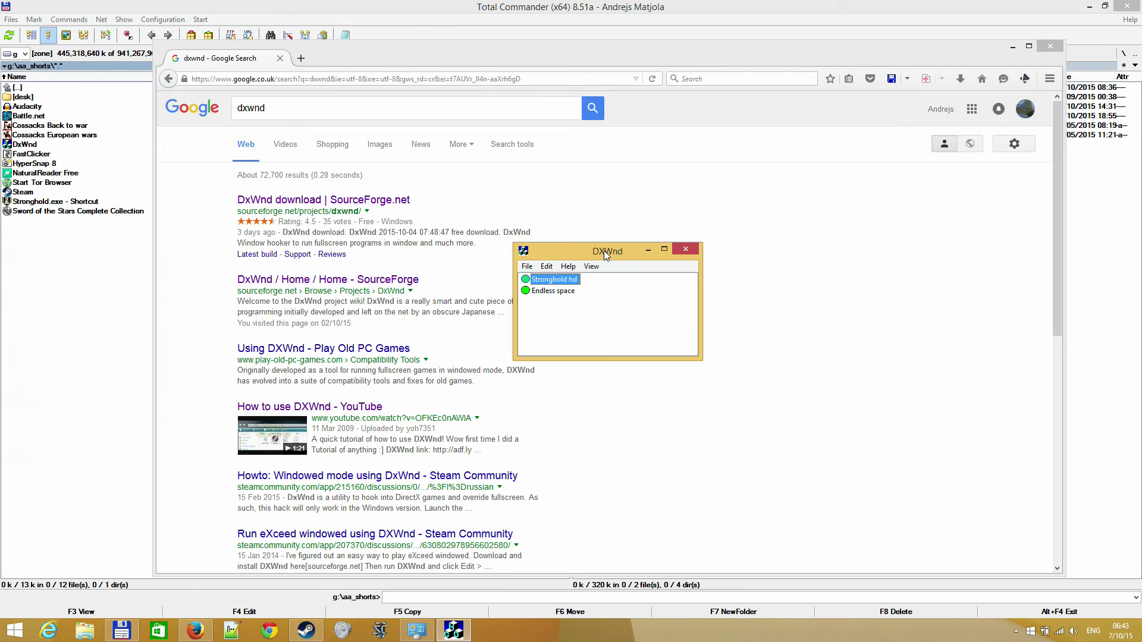
Move the DxWnd window out of the way and reopen the Stronghold hd entry for modification
left_click_drag(604, 251, 149, 42)
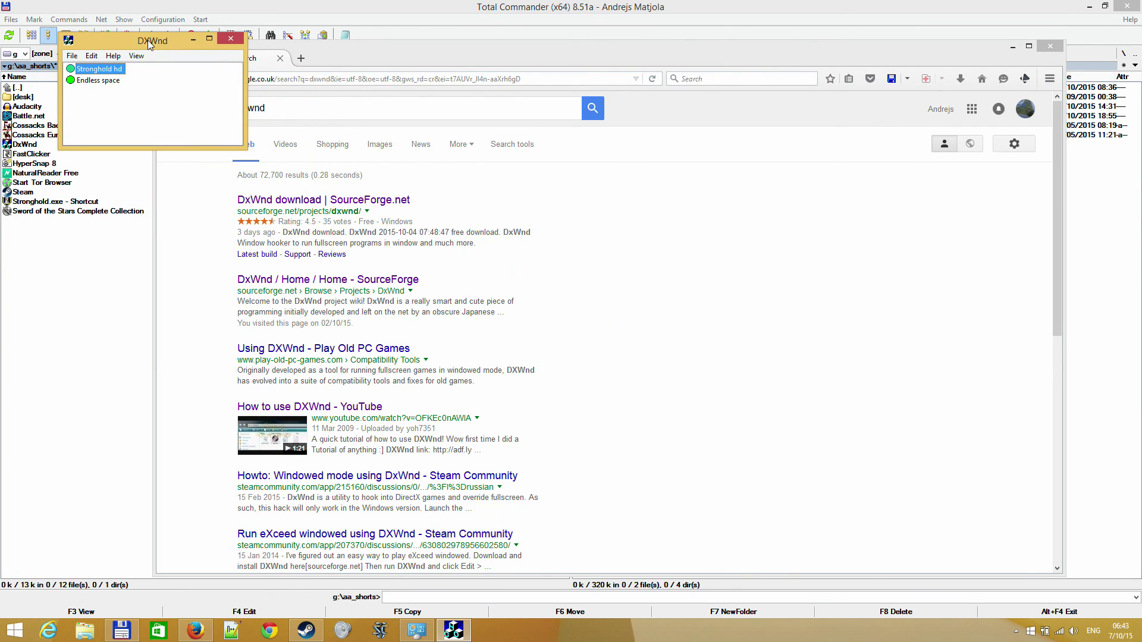
left_click(90, 59)
left_click(109, 79)
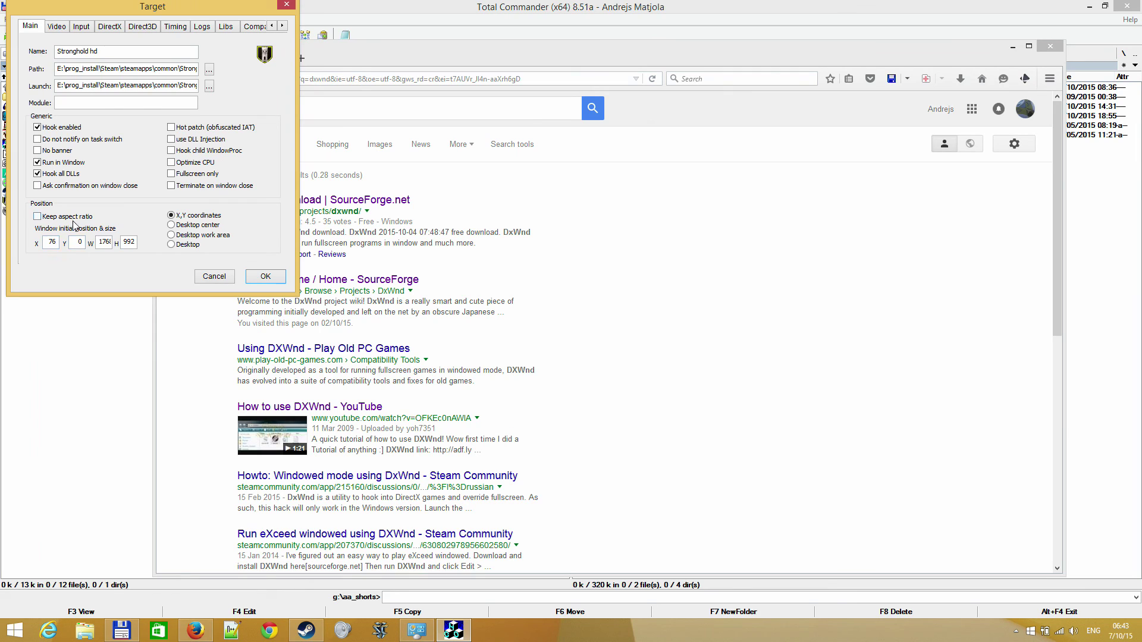
Examine the X, Y, width and height values of the Stronghold hd window's initial position and size
double_click(50, 244)
key("Tab")
key("Tab")
left_click(109, 248)
left_click(132, 243)
Start LibreOffice Calc and open the recent document resolution_calculator.ods
key("super")
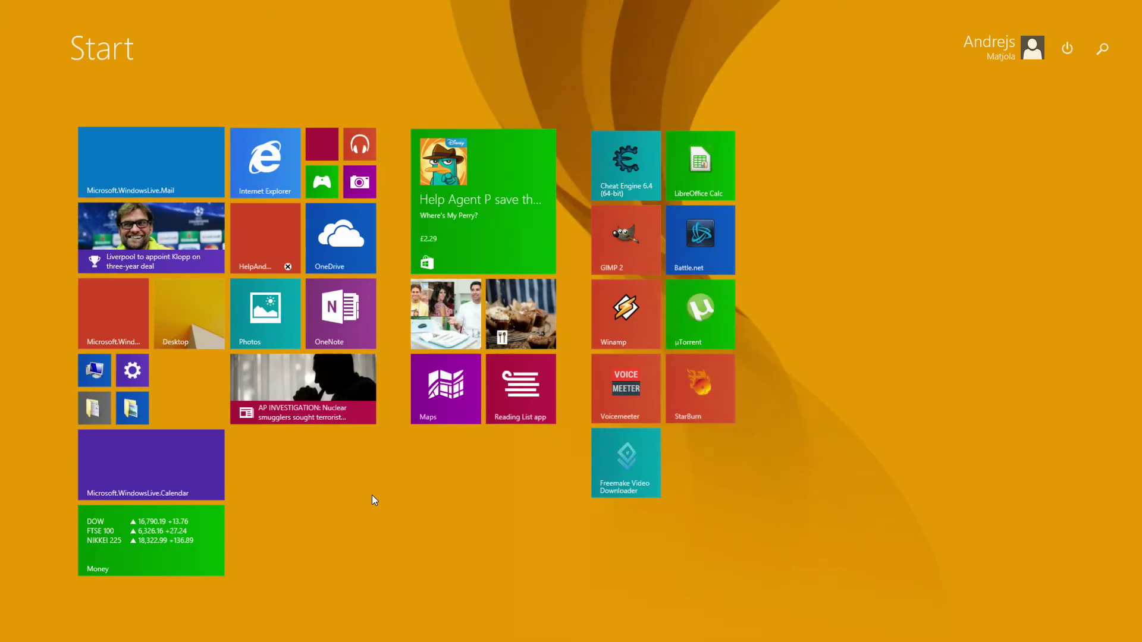
left_click(678, 162)
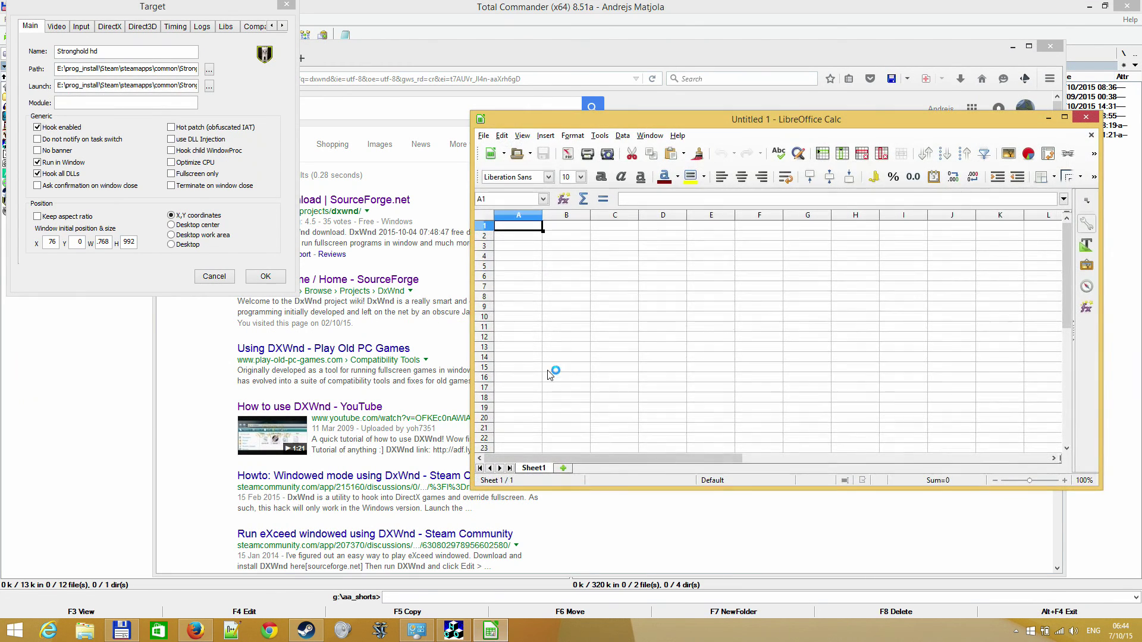
left_click(483, 137)
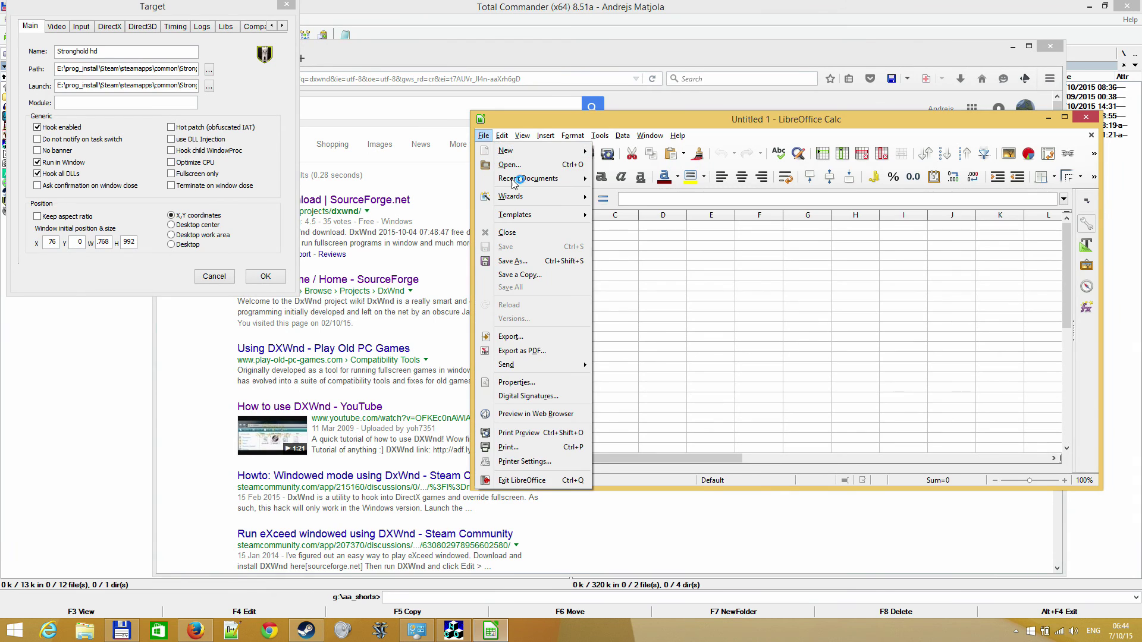
mouse_move(538, 179)
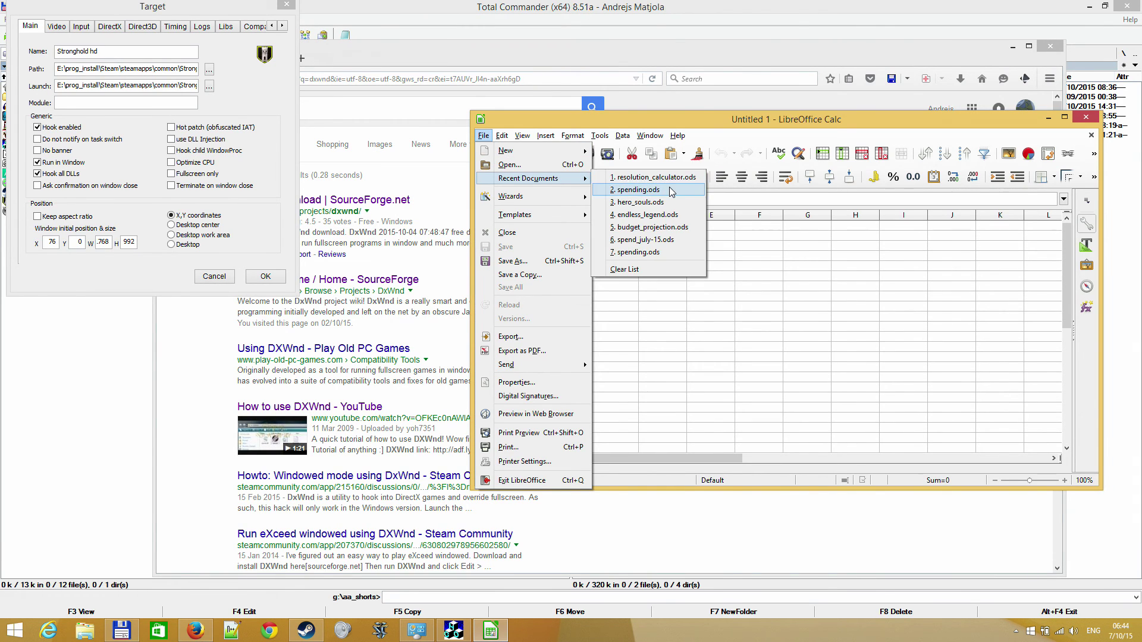
left_click(654, 178)
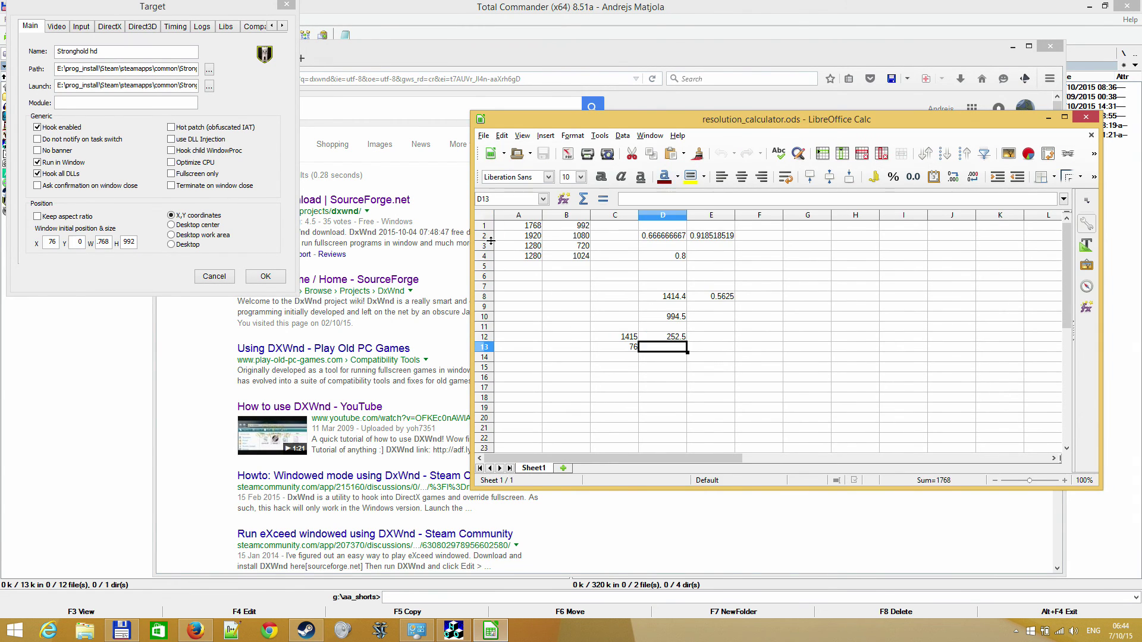
Examine the resolutions in cells A1:B2 and the formula in C13 that works out the window's X offset
left_click(531, 235)
key("shift+Right")
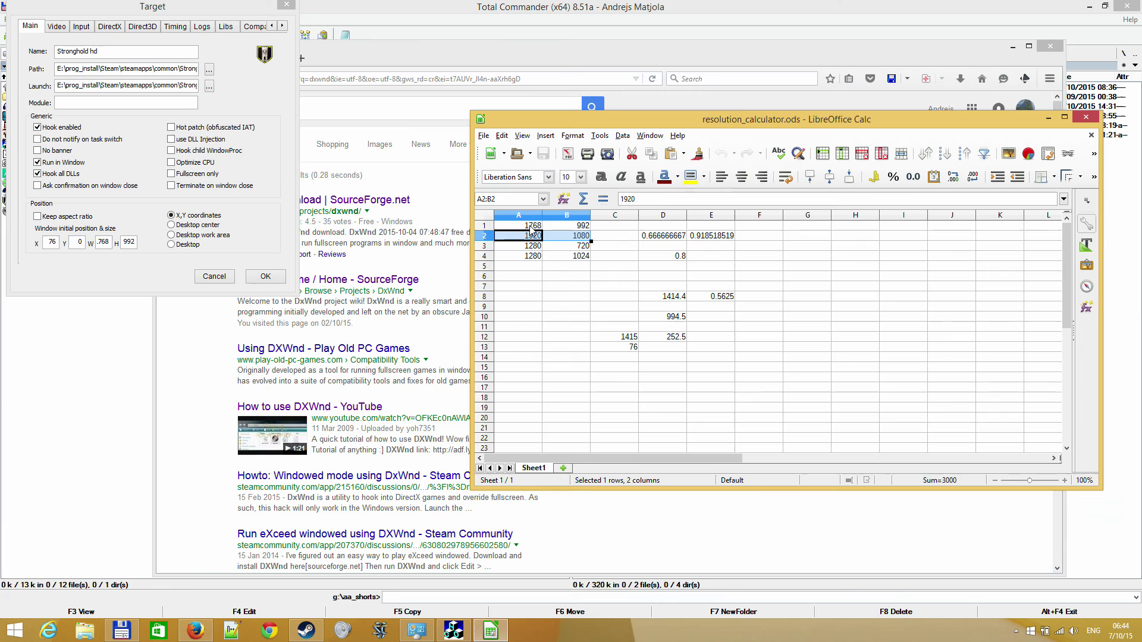
left_click_drag(531, 226, 566, 226)
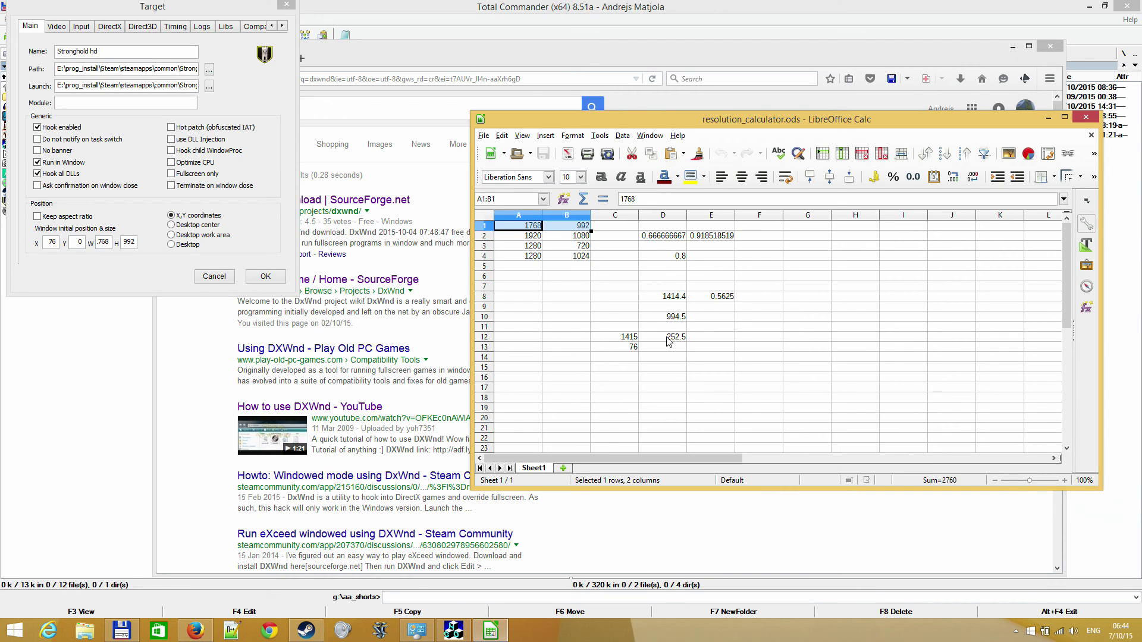
left_click(535, 237)
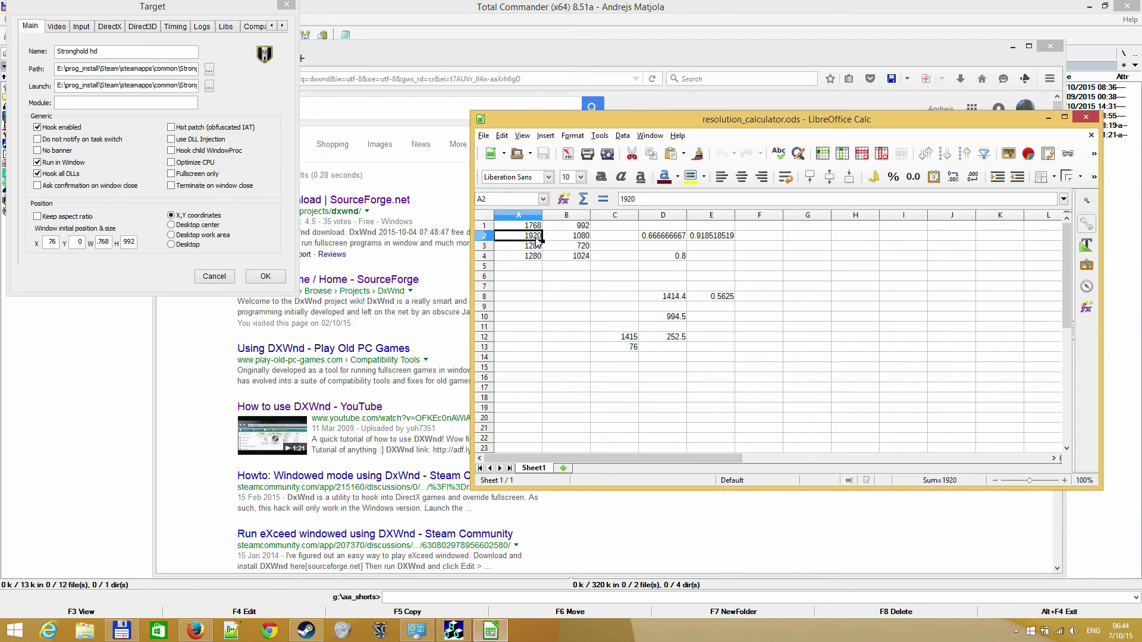
left_click(634, 346)
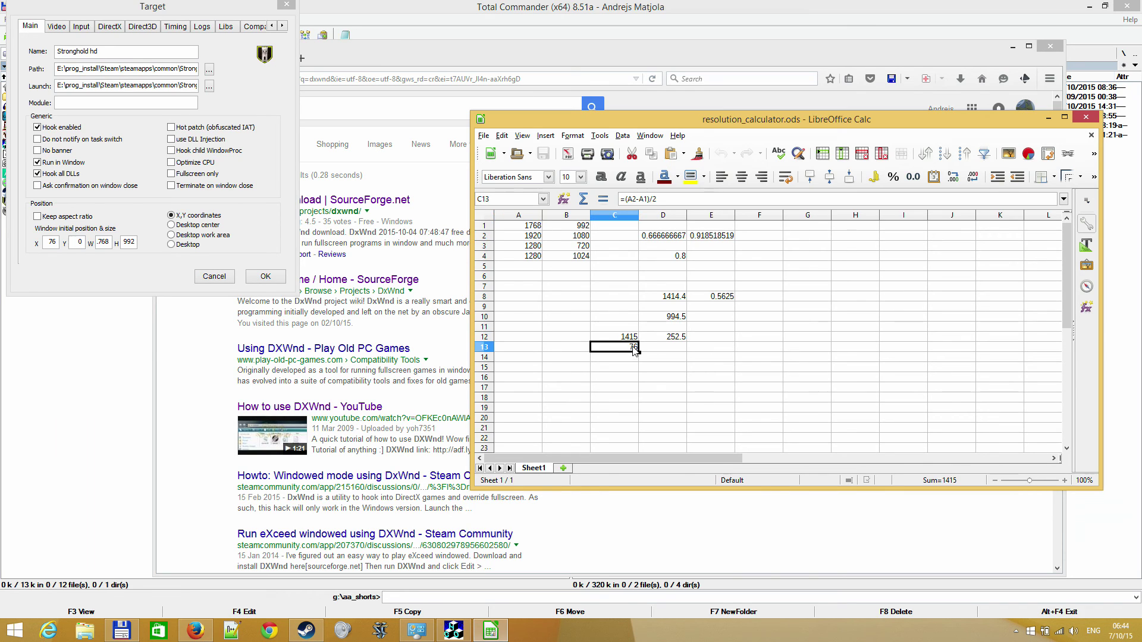
left_click(629, 198)
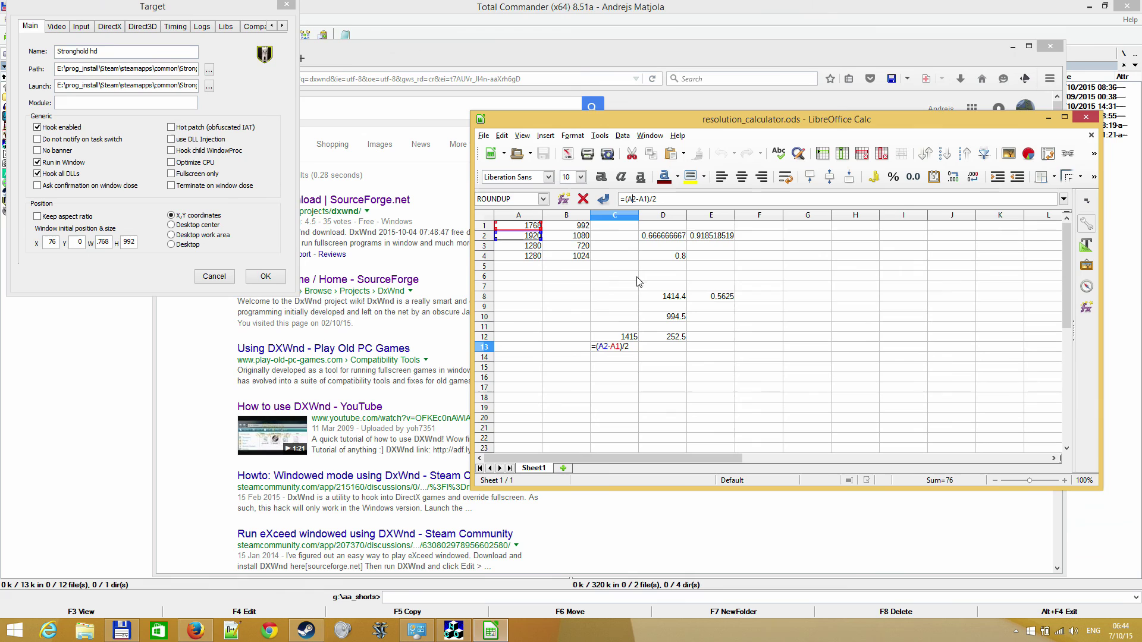
left_click(767, 315)
key("F1")
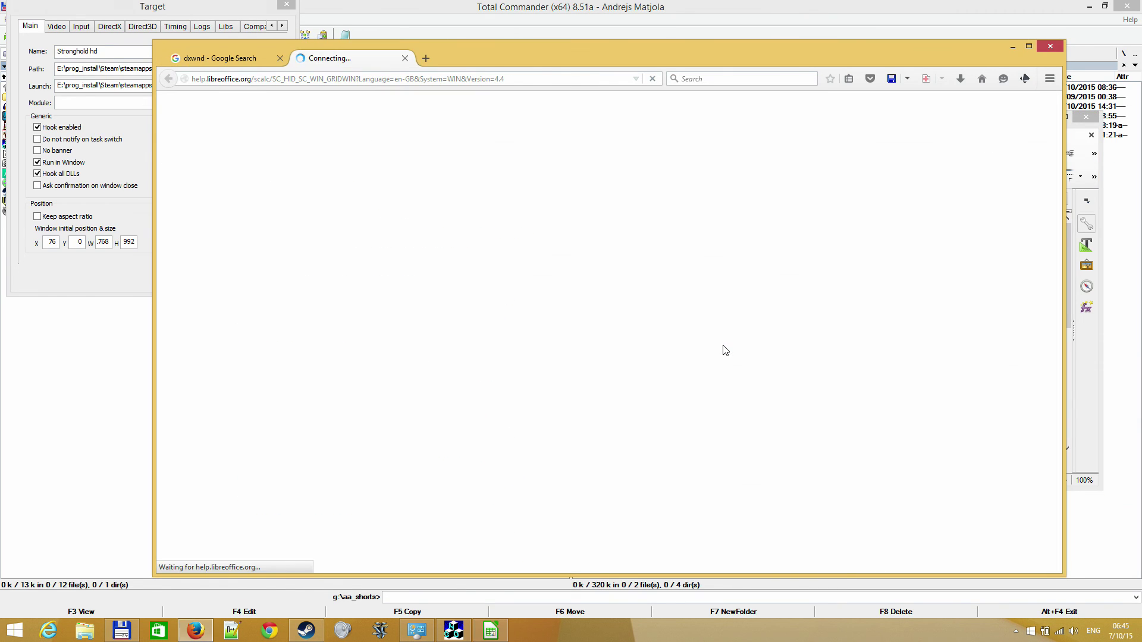
left_click(1011, 47)
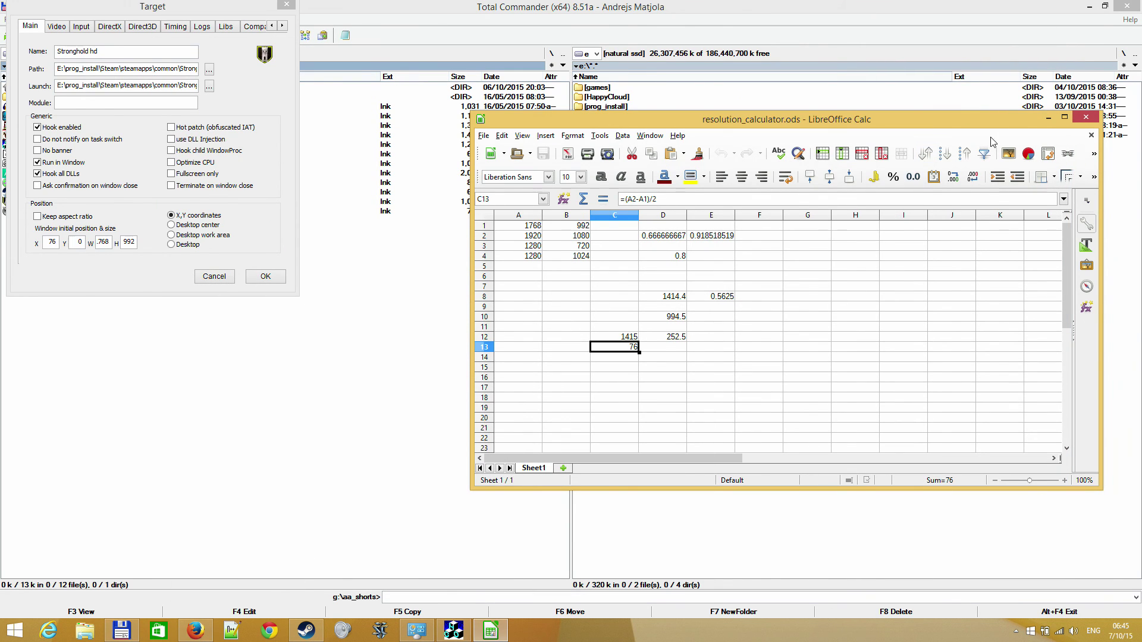
Close the resolution calculator and dismiss the Stronghold hd target dialog without changes, and launch Stronghold hd from DxWnd
left_click(1087, 118)
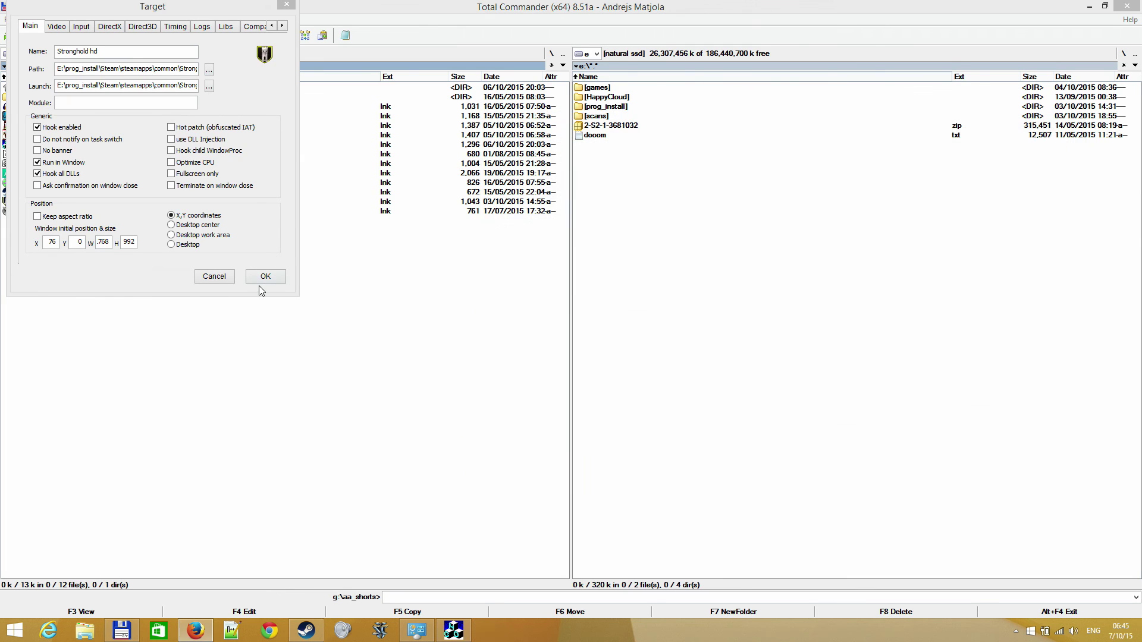
left_click(211, 279)
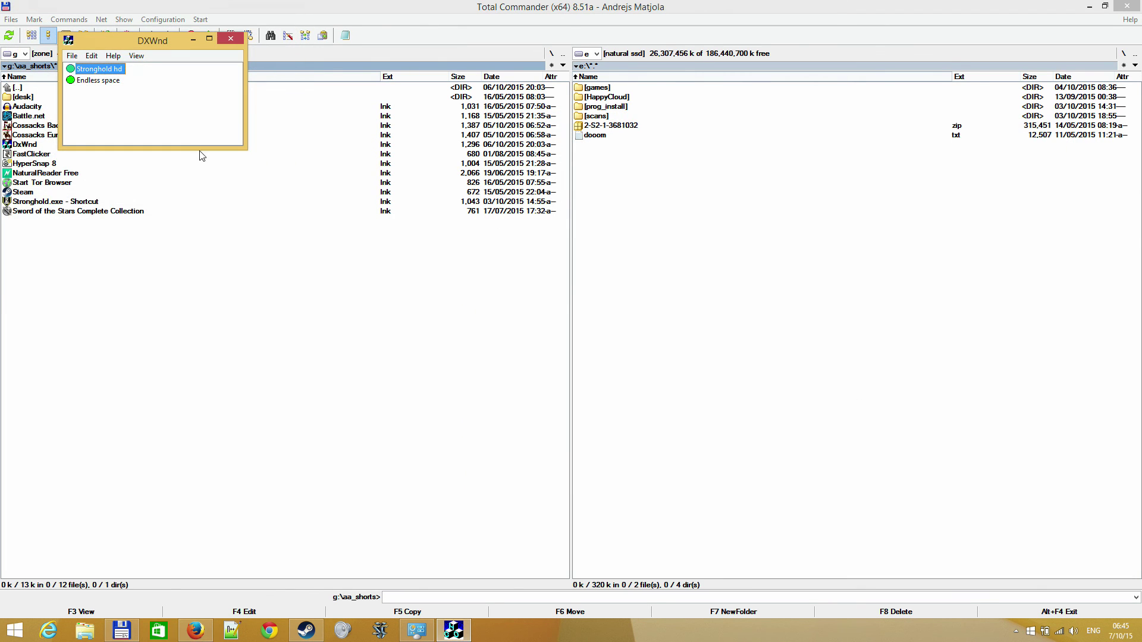
double_click(102, 71)
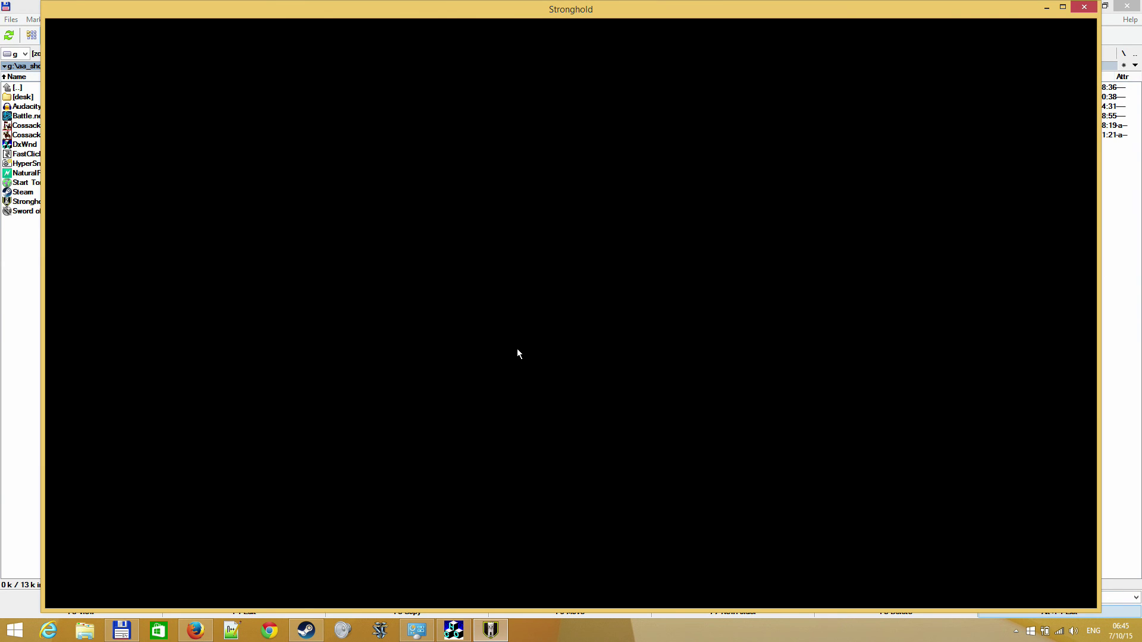
Open Voicemeeter, set hardware output A1 to WDM: LCD TV-3 (NVIDIA High Definition Audio), and return to the game
key("super")
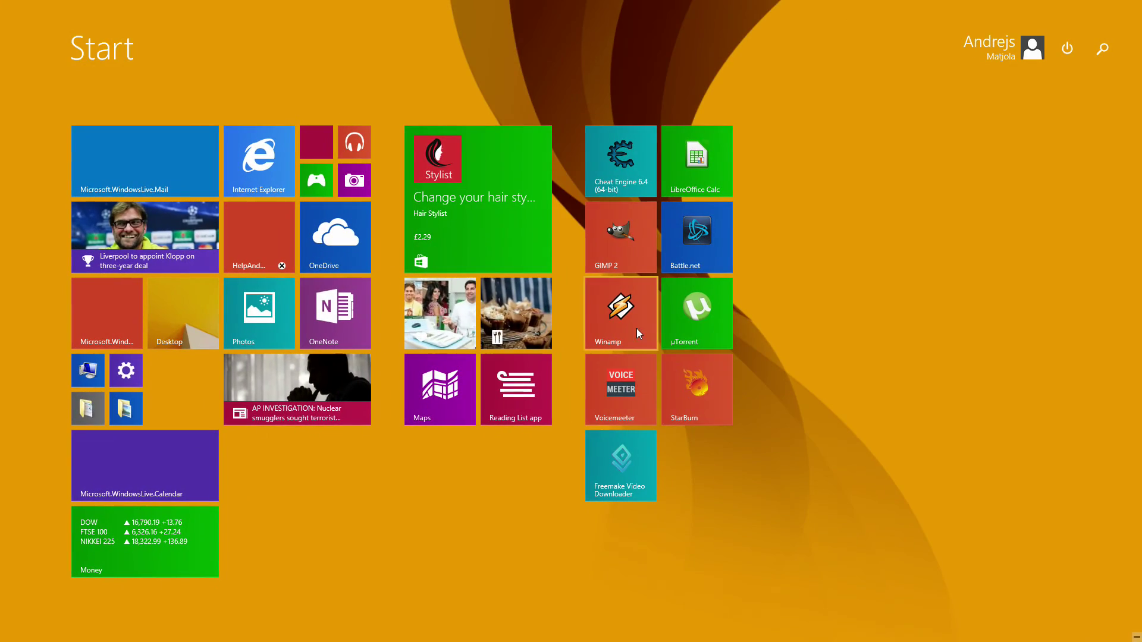
left_click(611, 397)
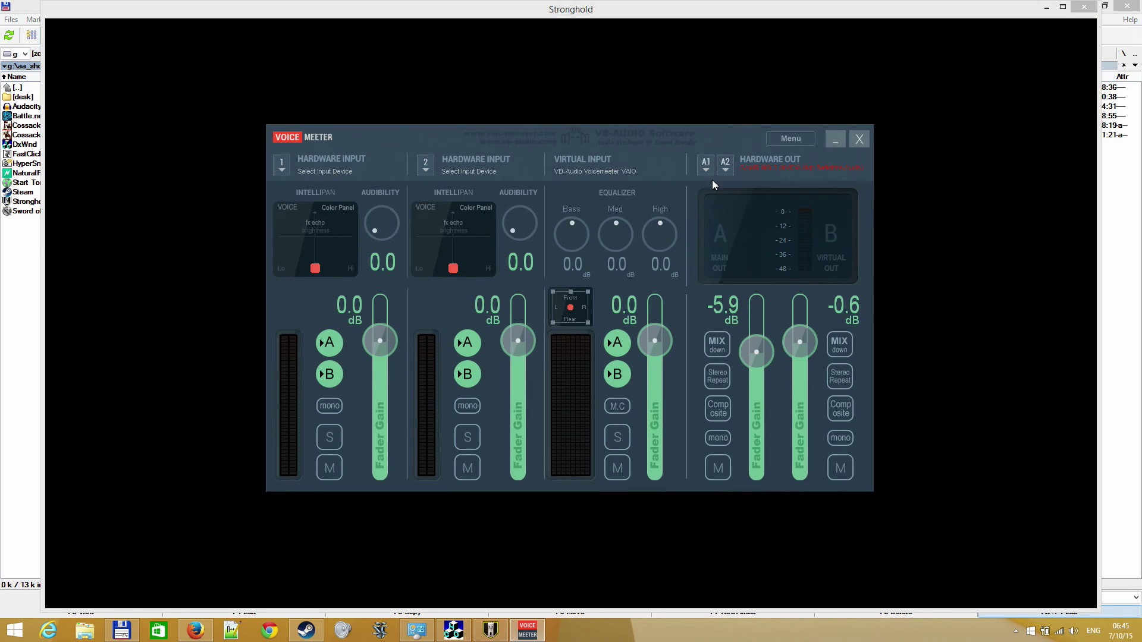
left_click(705, 165)
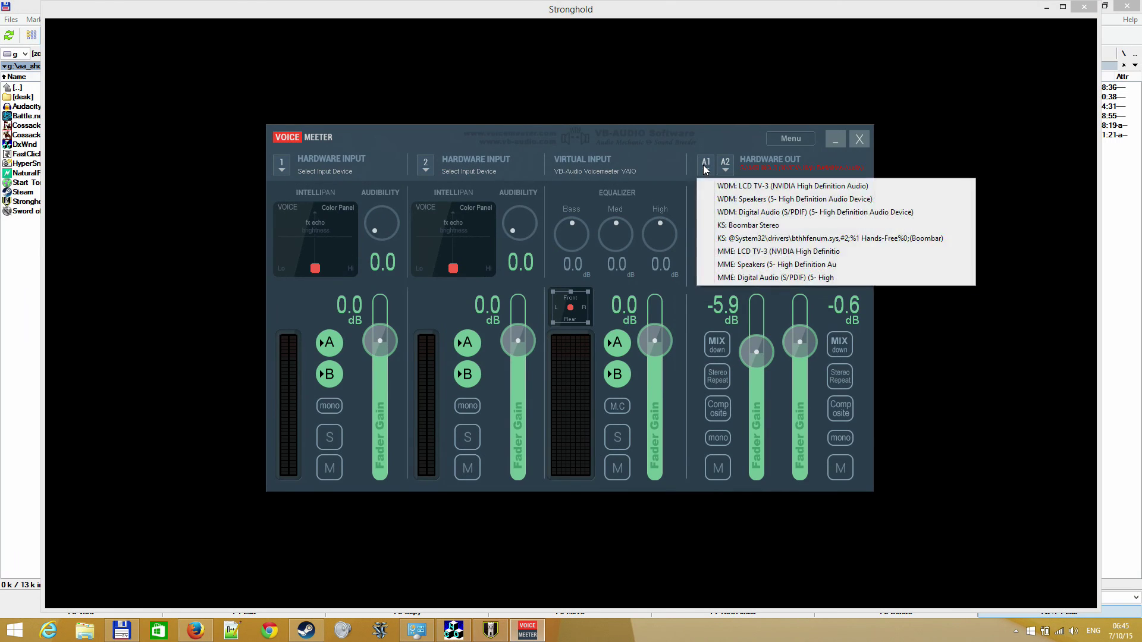
left_click(704, 167)
left_click(704, 161)
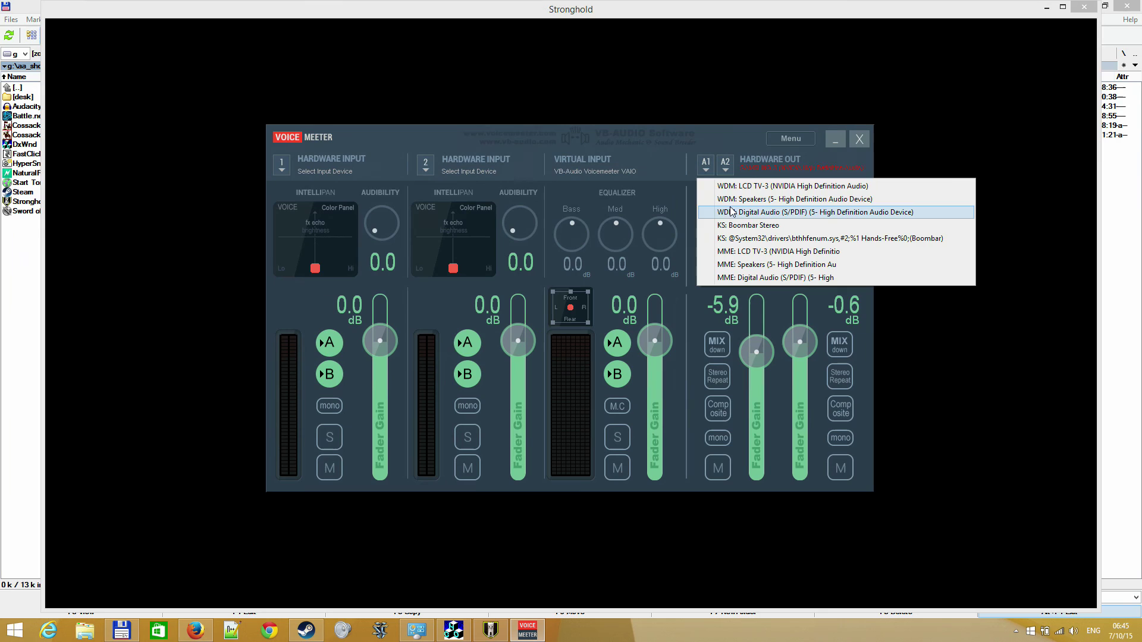
left_click(751, 186)
left_click(959, 101)
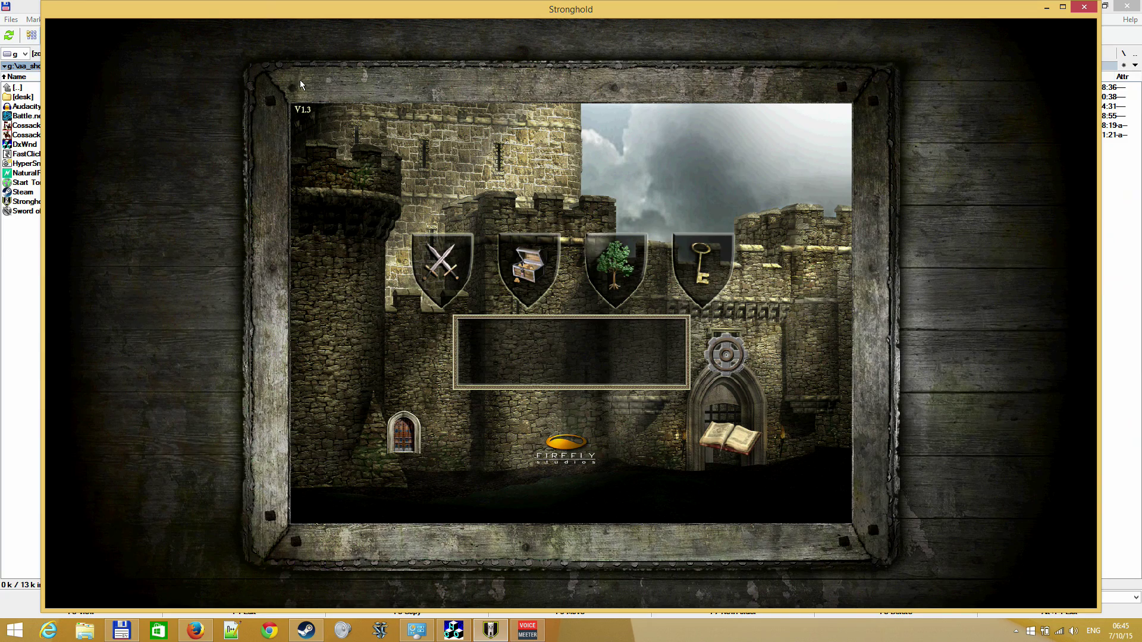
Start the Camelot siege from the combat based games, at Normal difficulty and as the defending side
left_click(453, 629)
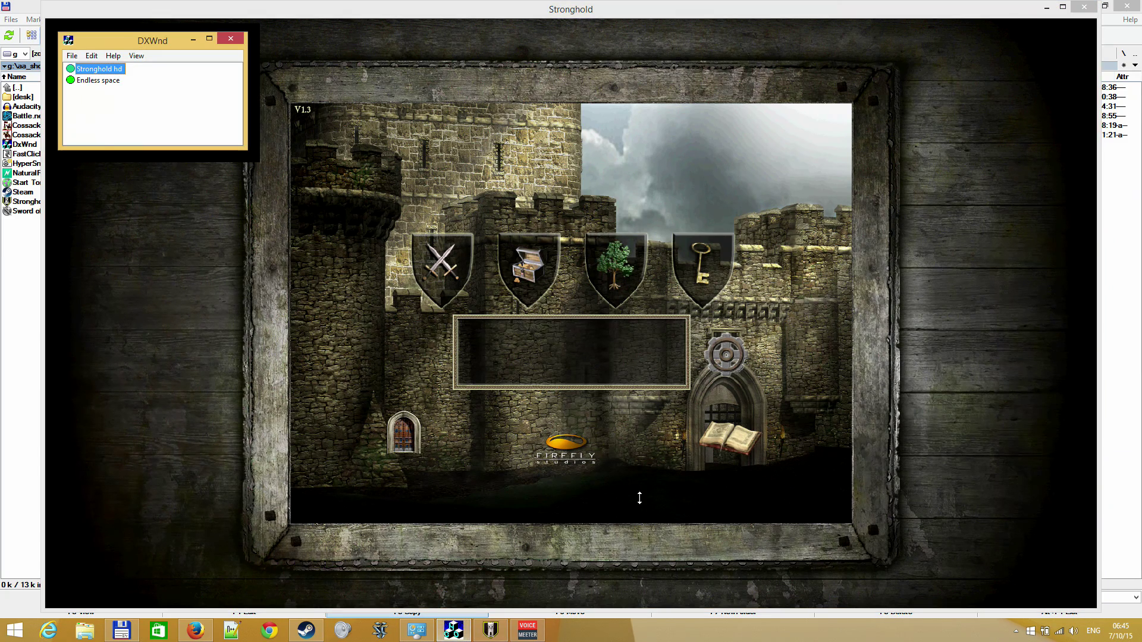
left_click(533, 523)
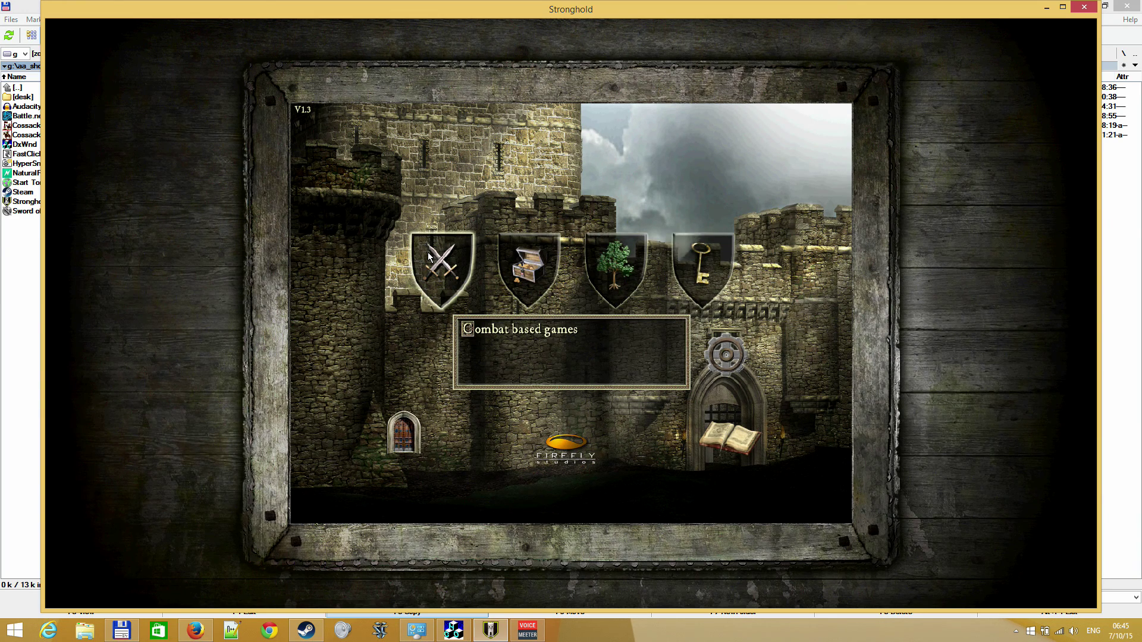
left_click(442, 269)
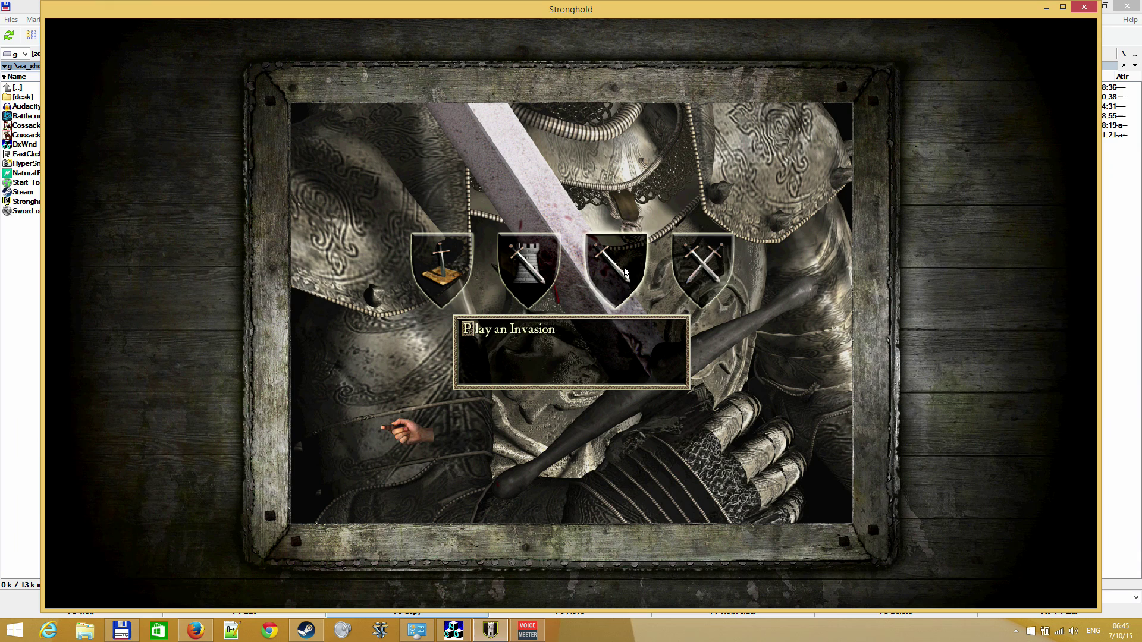
left_click(536, 266)
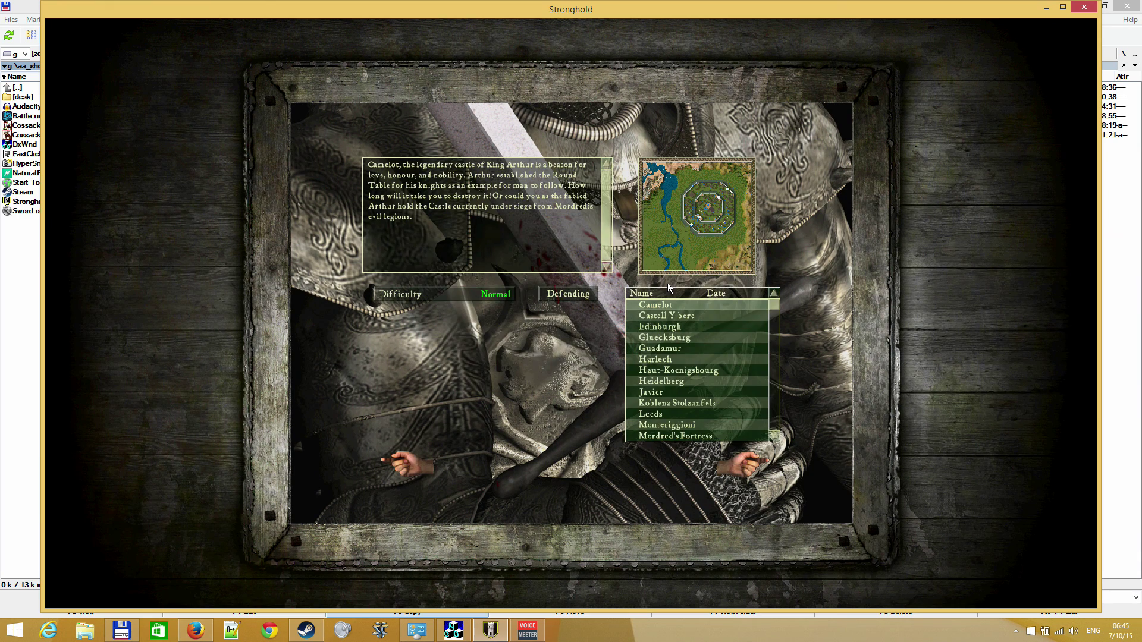
left_click(758, 471)
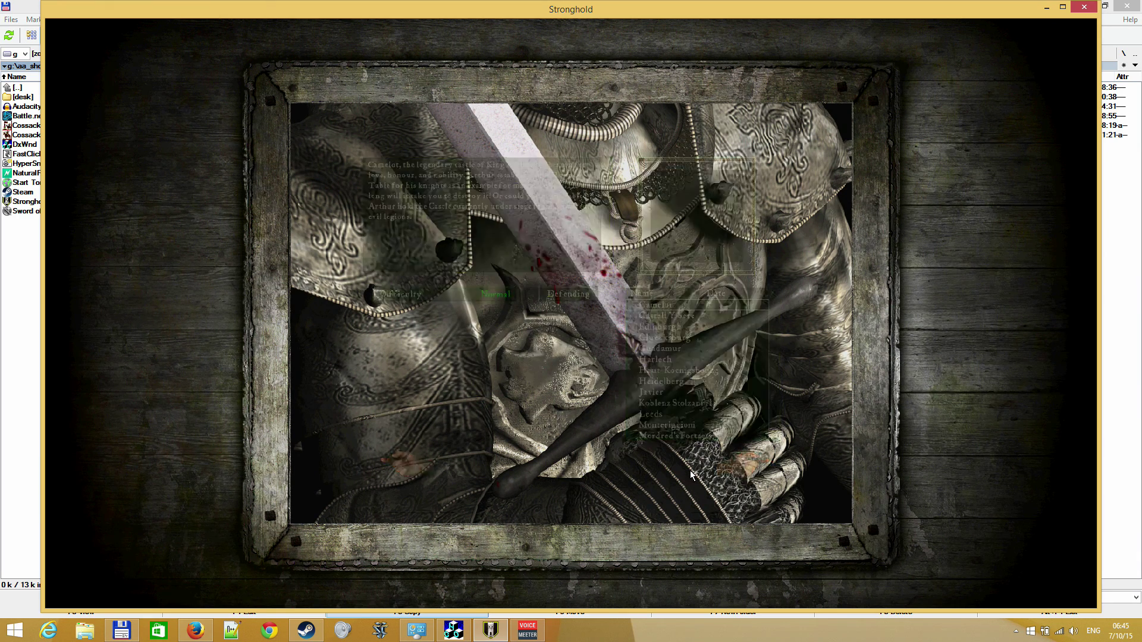
left_click(728, 439)
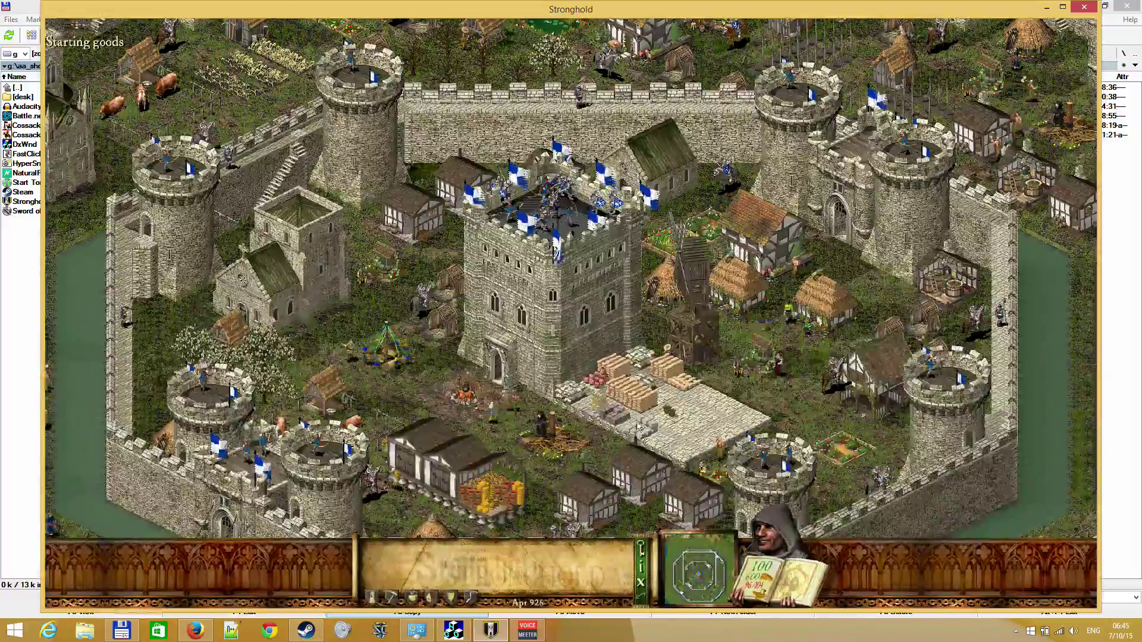
Scroll around the Camelot map in several directions to check how scrolling works in the windowed game
key("Right")
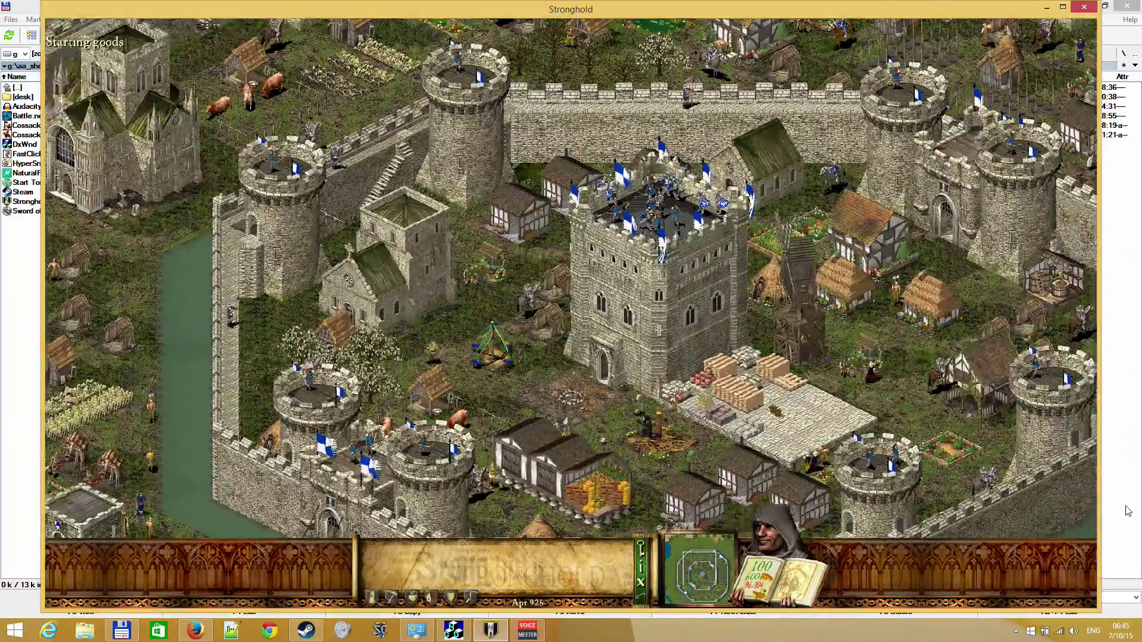
key("Down")
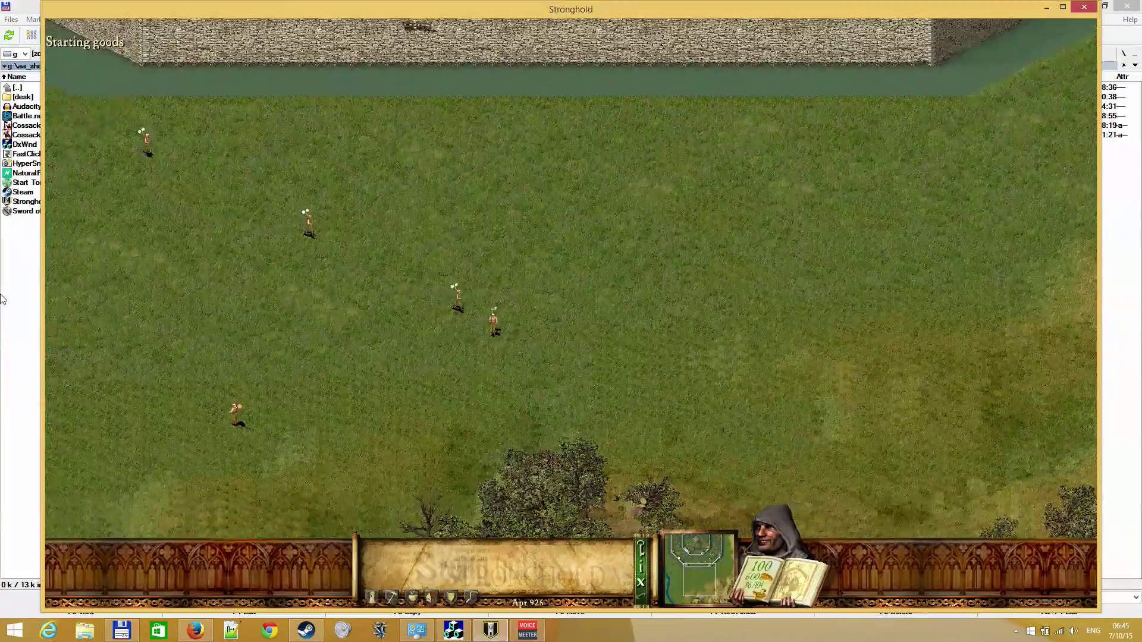
mouse_move(3, 299)
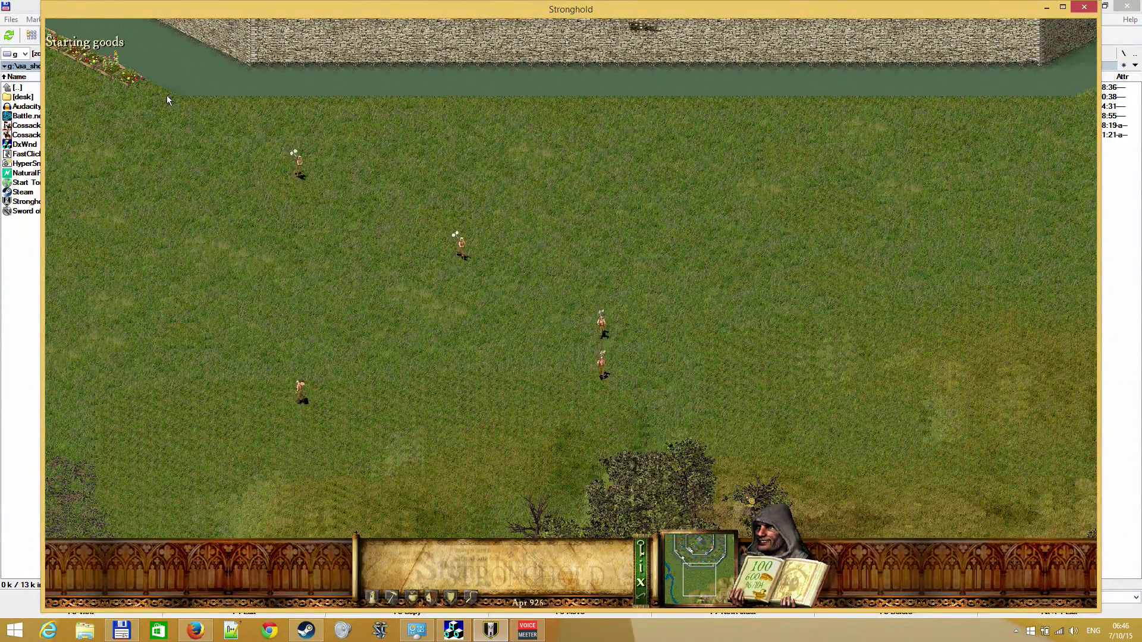
mouse_move(2, 404)
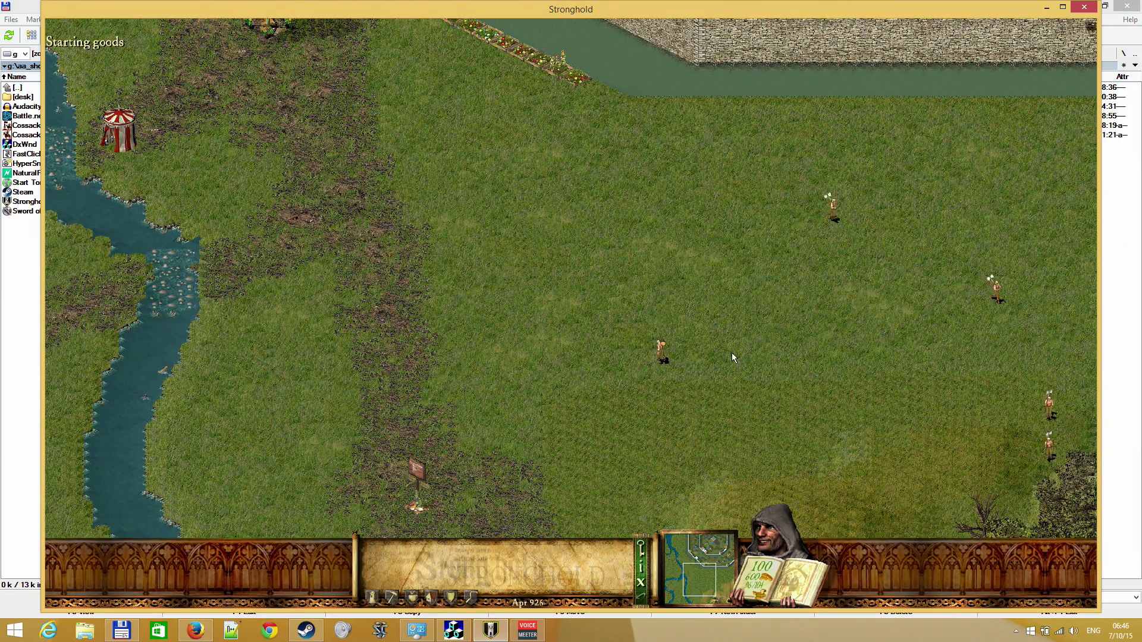
mouse_move(1139, 387)
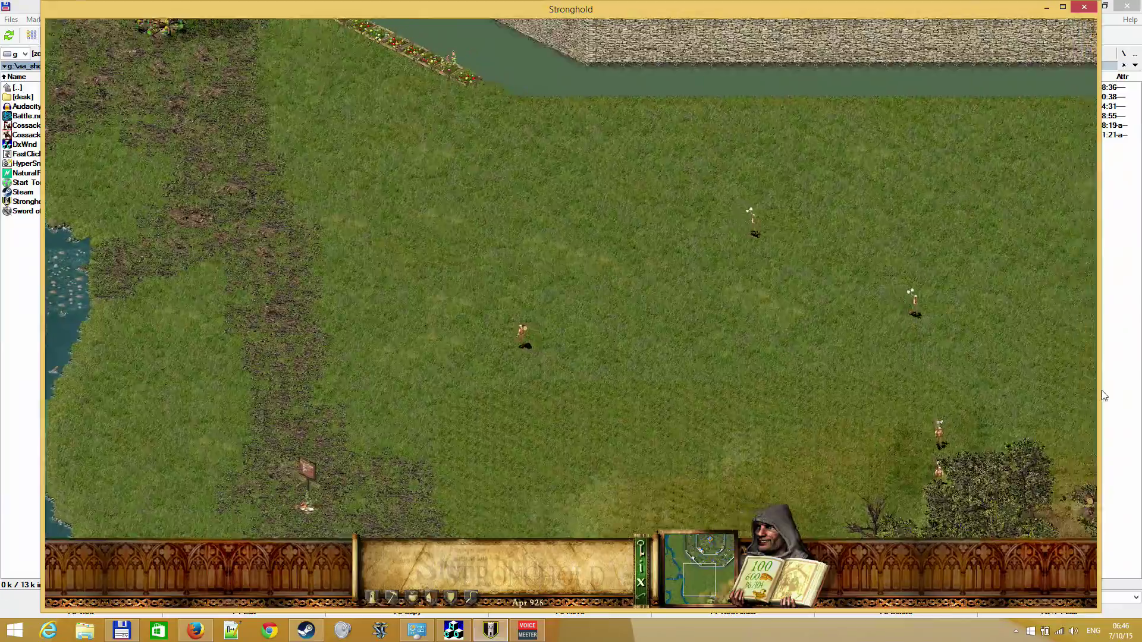
mouse_move(1139, 639)
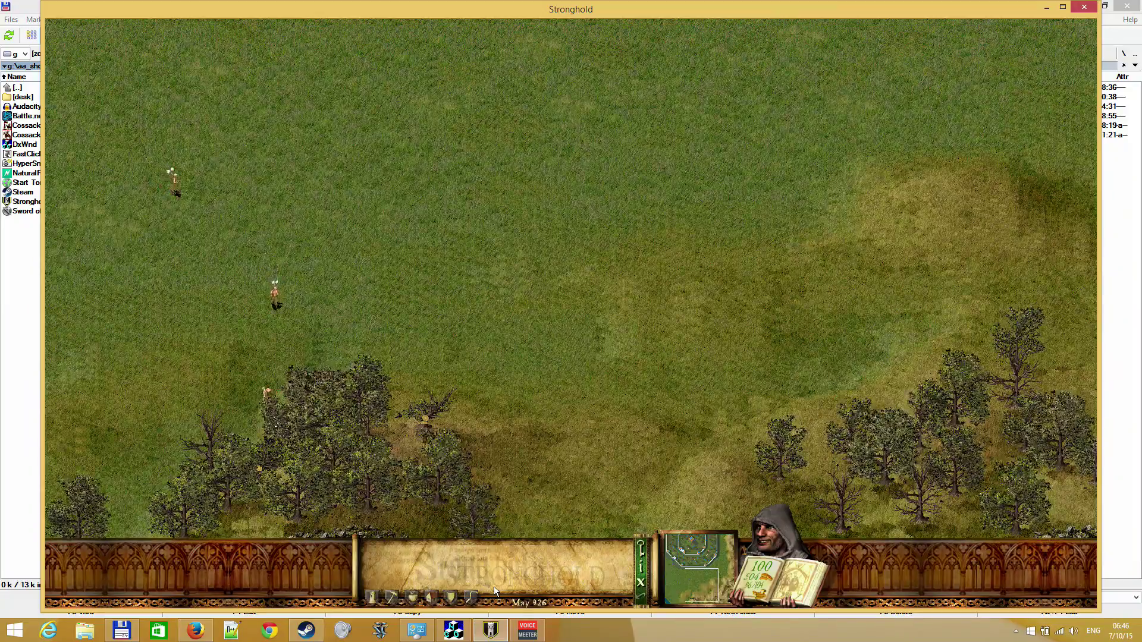
mouse_move(44, 26)
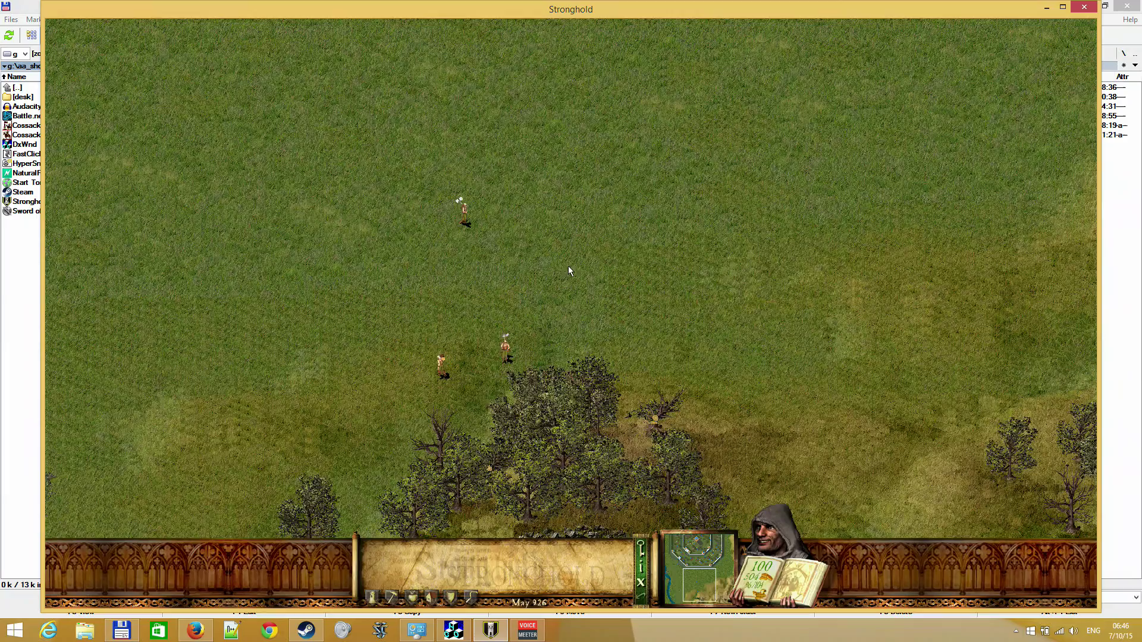
Bring DxWnd in front of the running game, move its window to the middle, and switch back to Stronghold
left_click(453, 631)
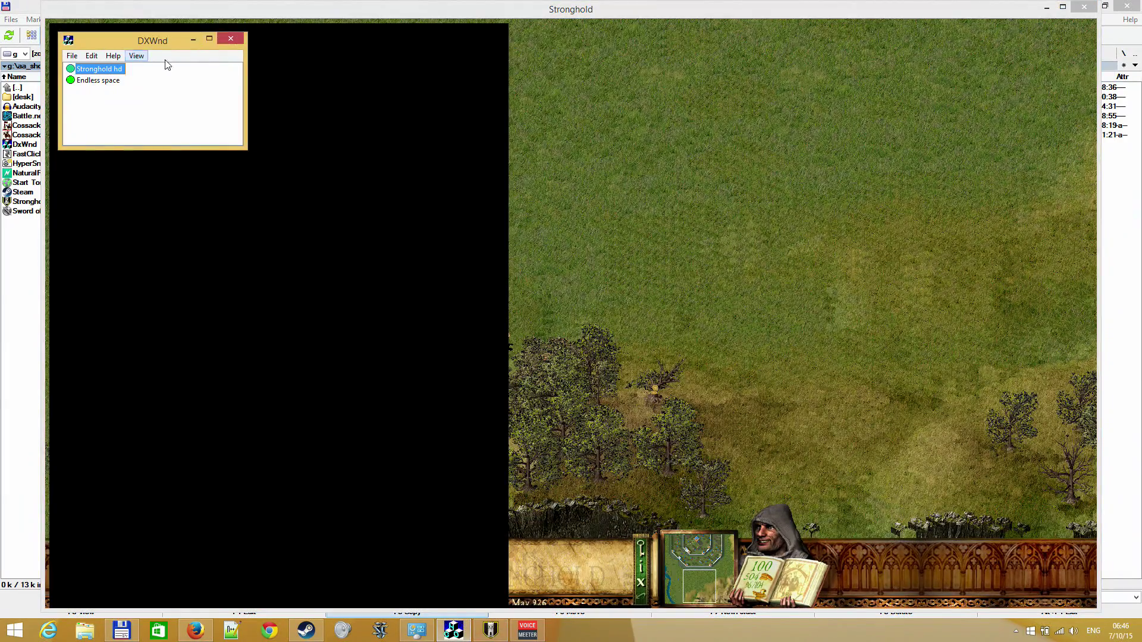
left_click_drag(141, 46, 577, 290)
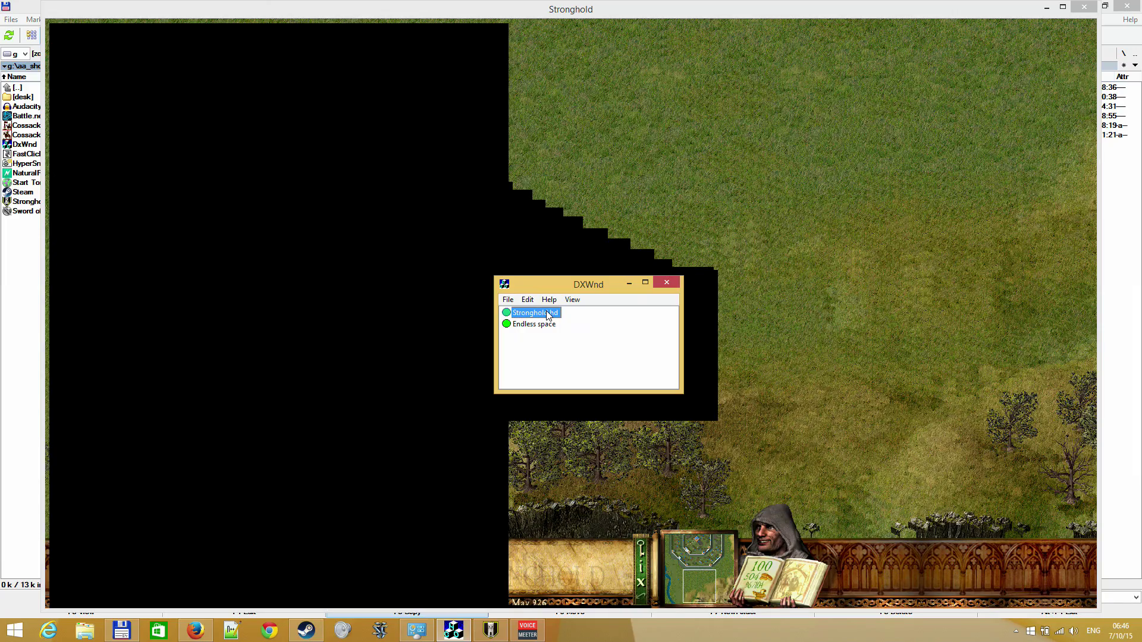
left_click(615, 204)
Look over the castle walls and the river area of the map after switching back to the game
key("Up")
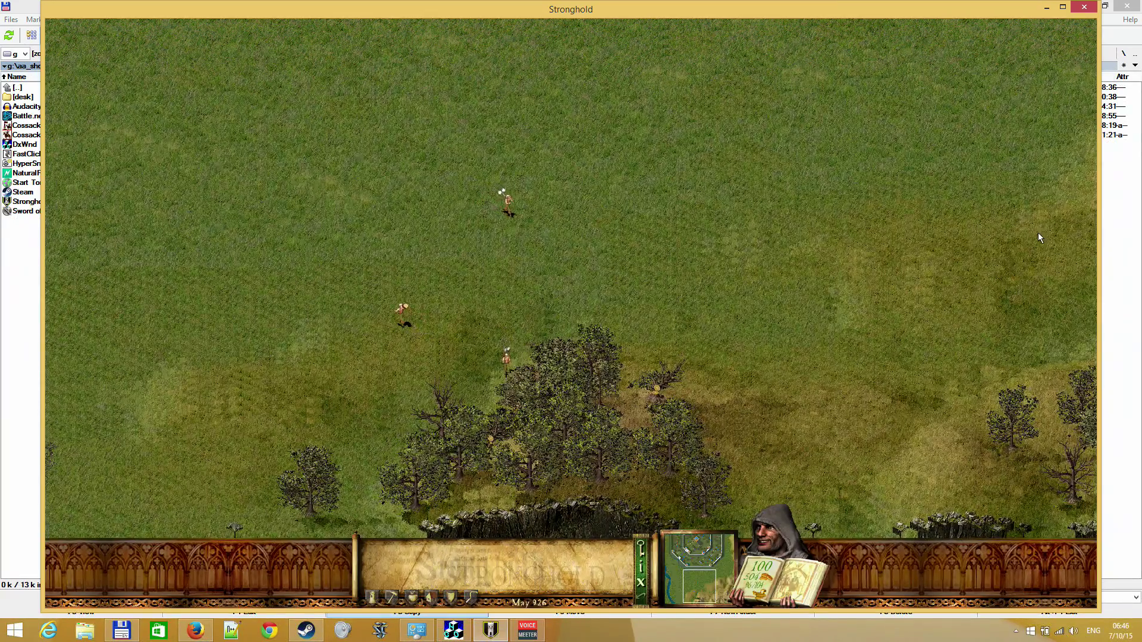
key("Down")
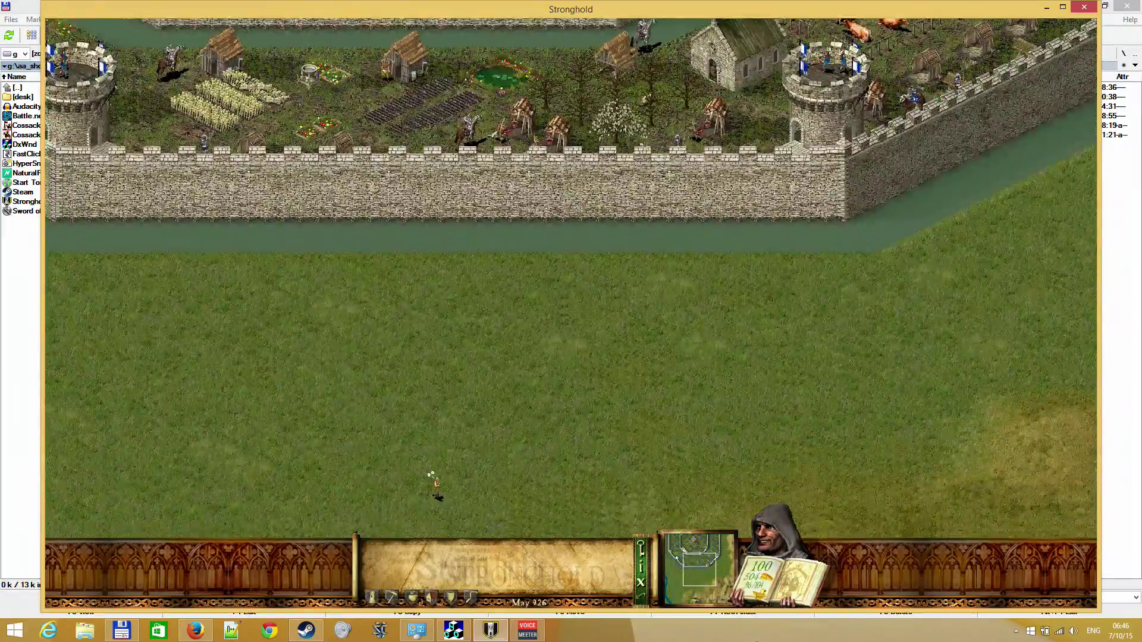
key("Left")
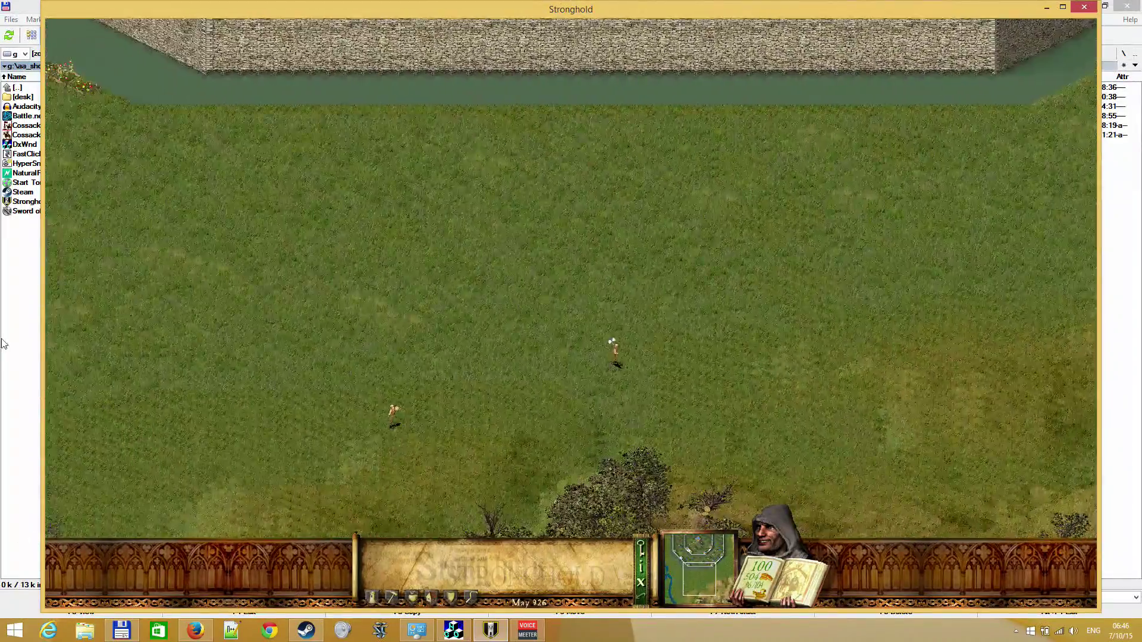
key("Left")
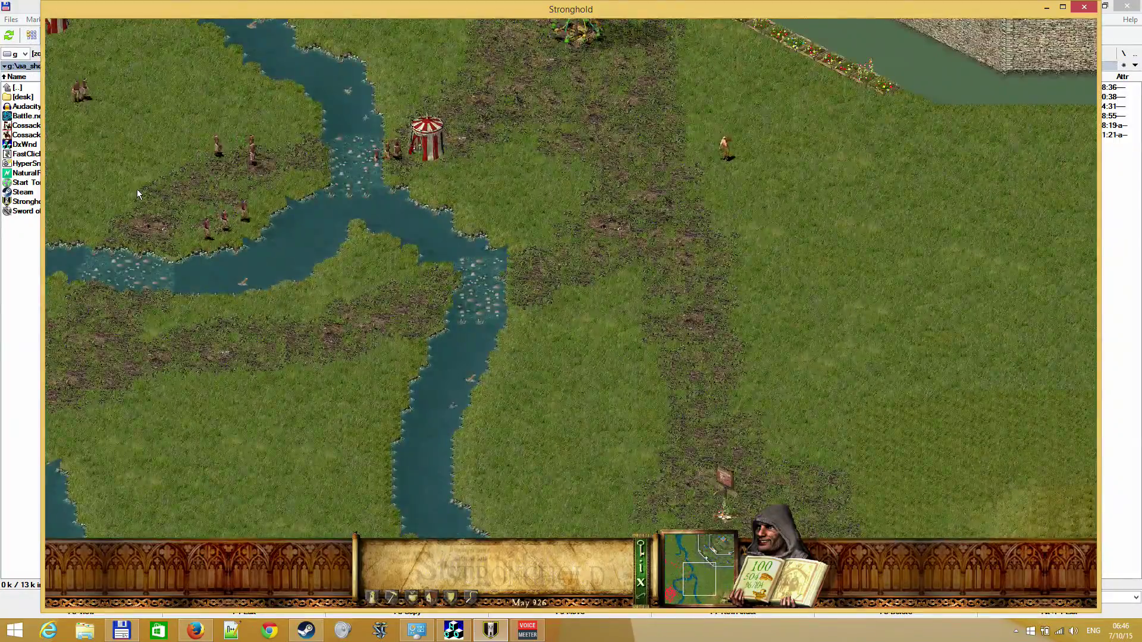
key("Right")
key("Down")
key("Right")
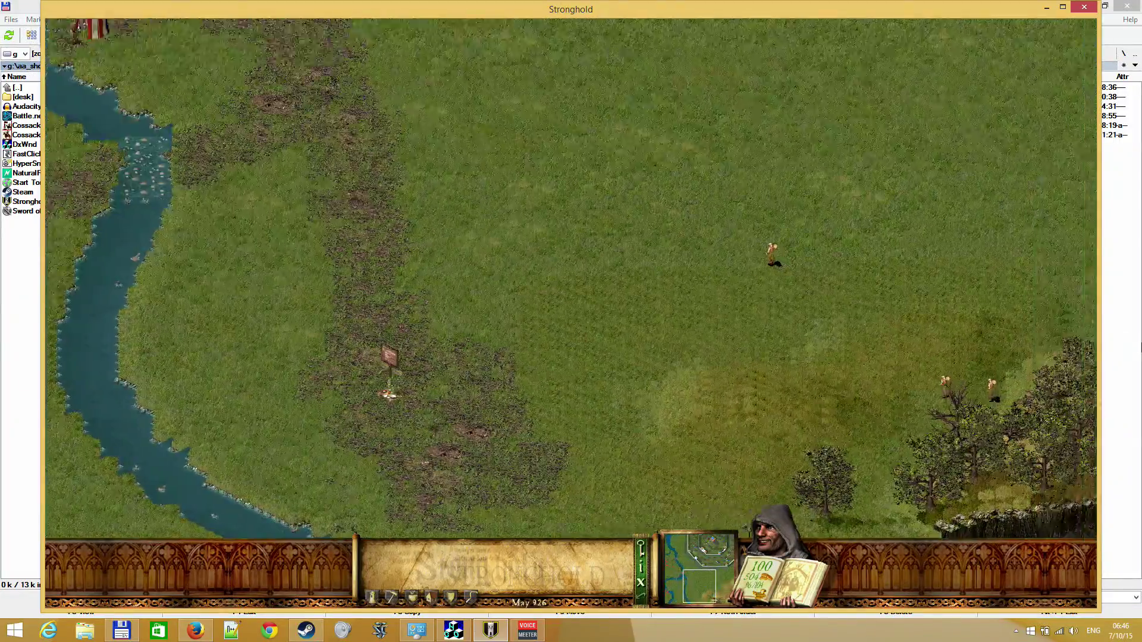
Exit Stronghold through the in-game options during the Camelot siege and confirm quitting
key("Up")
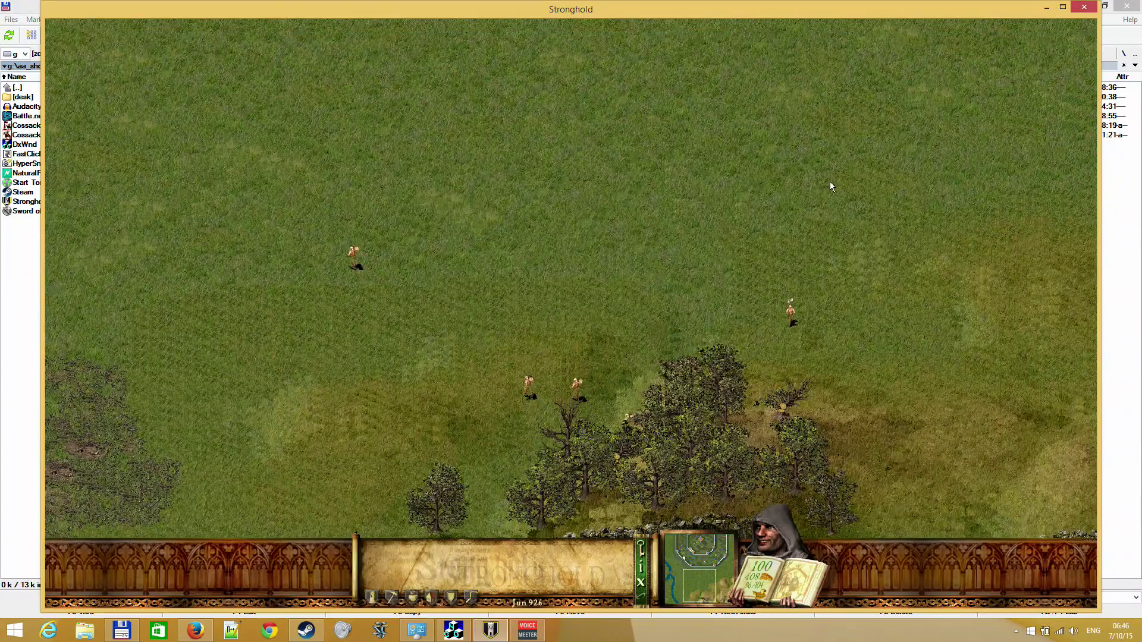
key("Escape")
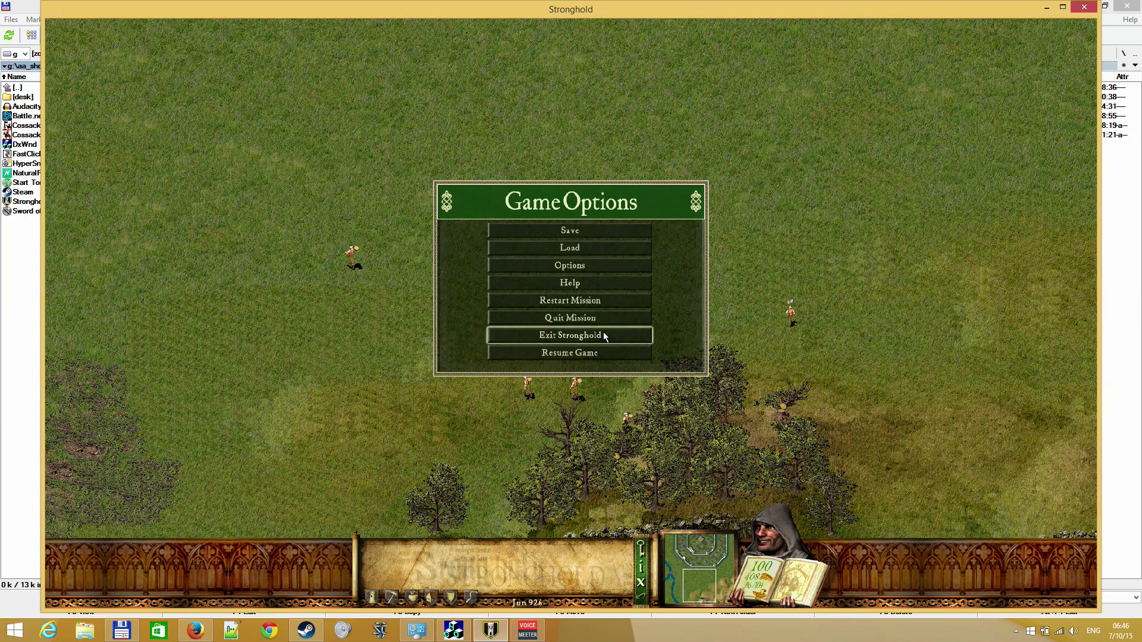
left_click(566, 335)
left_click(547, 296)
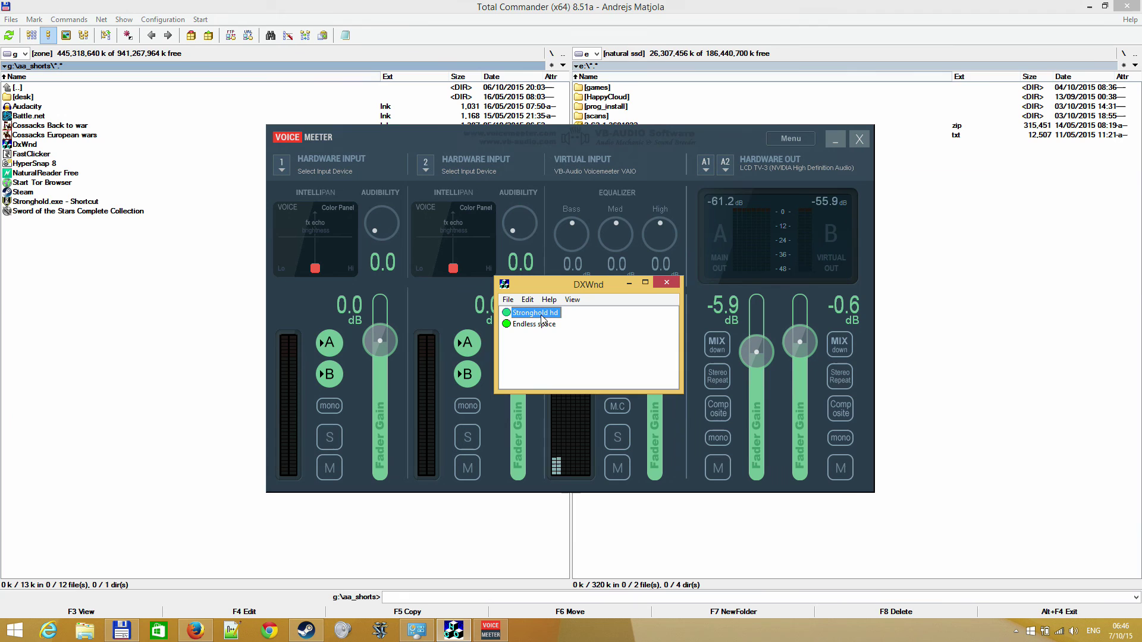
Review the main settings of the Stronghold hd entry in DxWnd and close them without changes
right_click(546, 315)
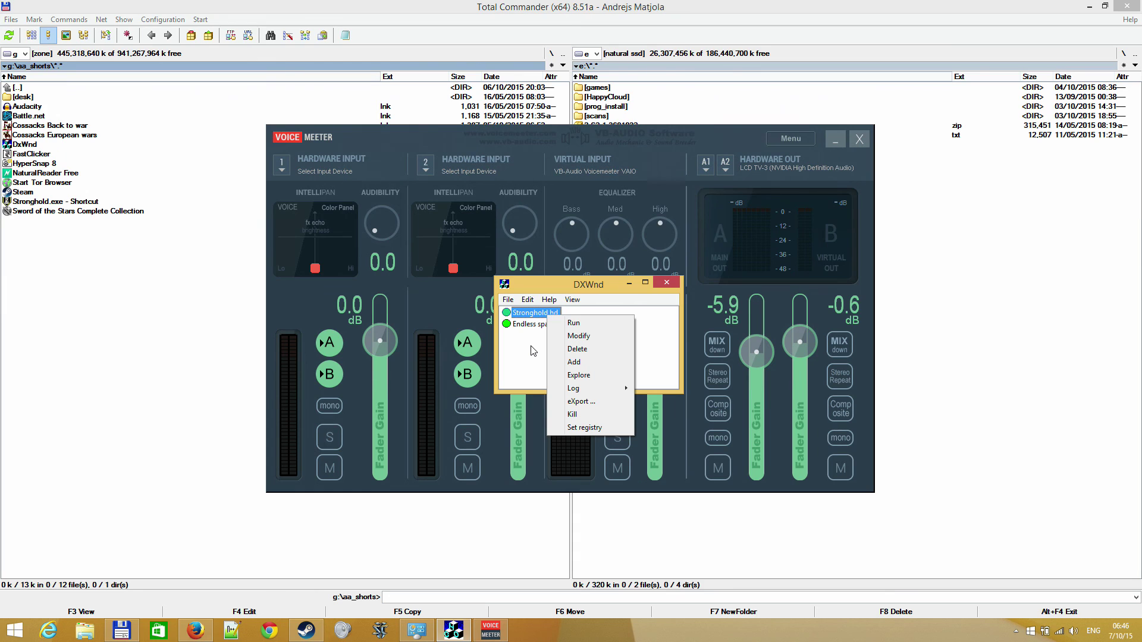
key("Escape")
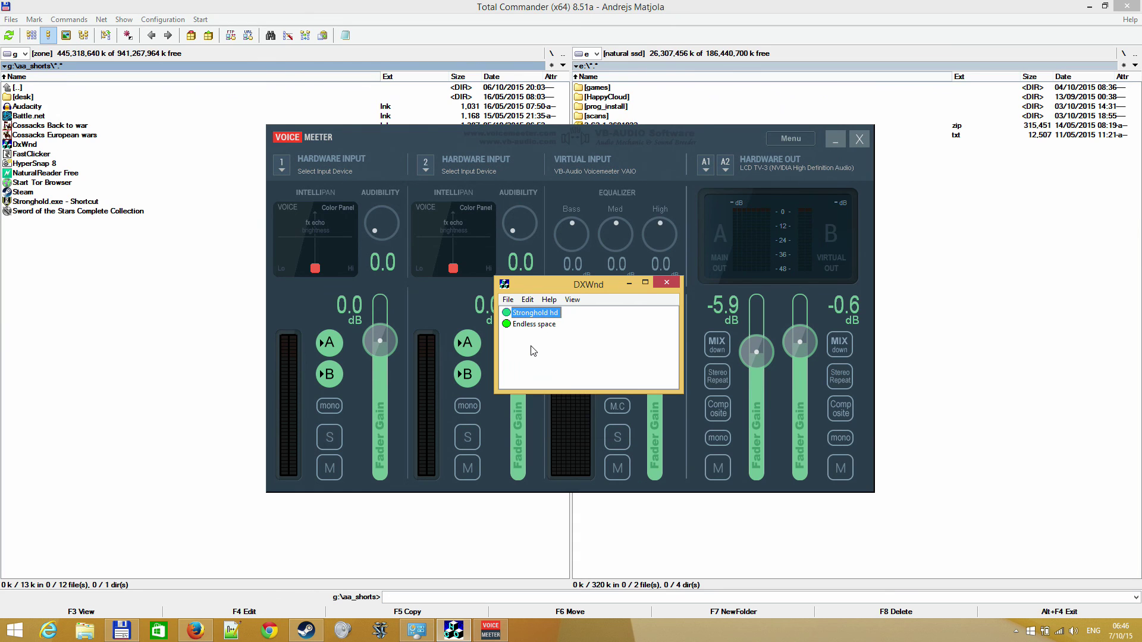
right_click(539, 311)
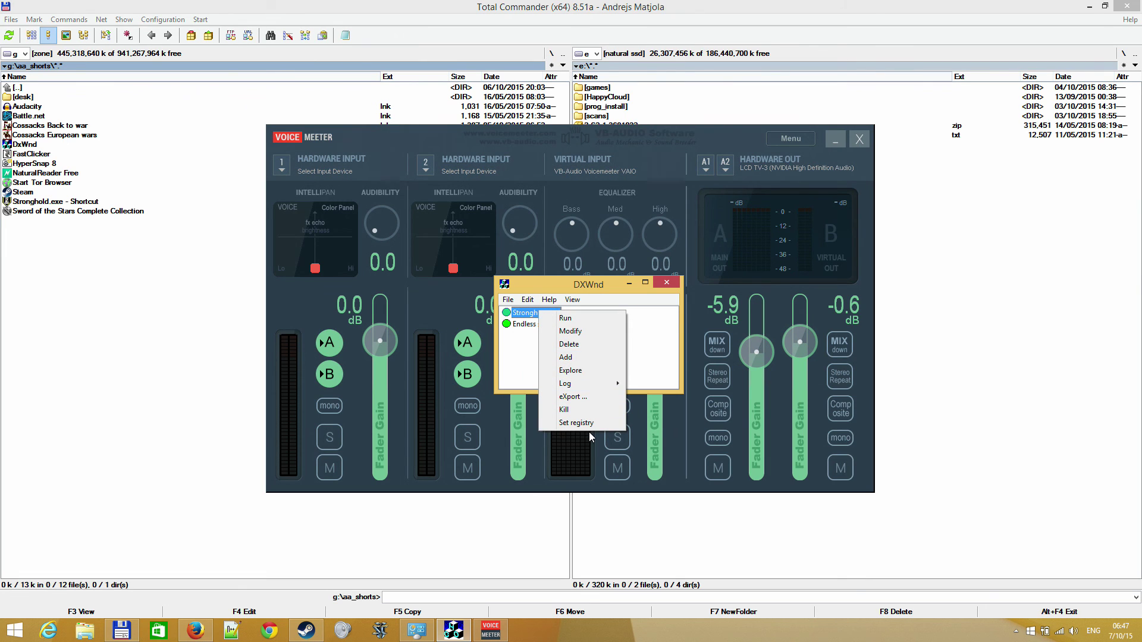
left_click(596, 334)
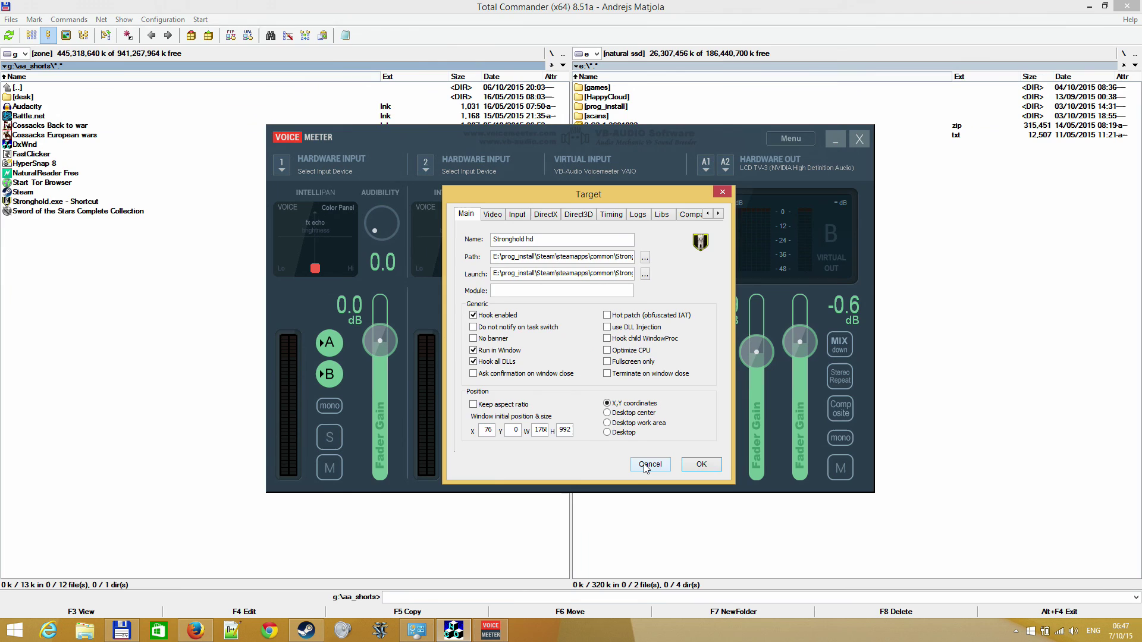
left_click(648, 465)
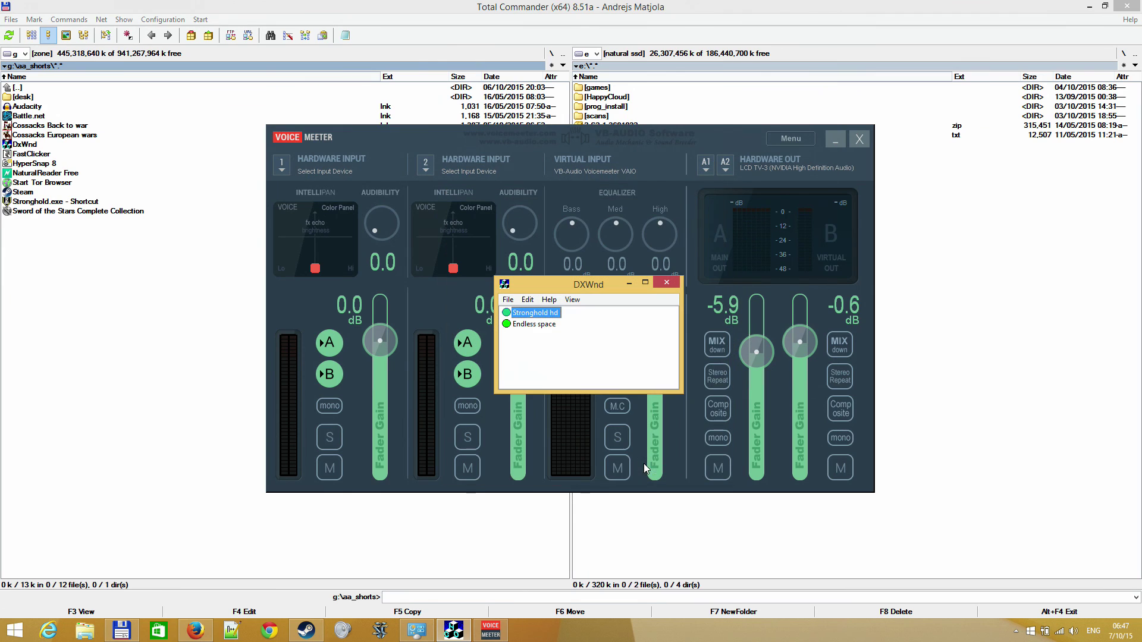
View the basic Windows system information, and bring DxWnd back to the front
left_click(418, 630)
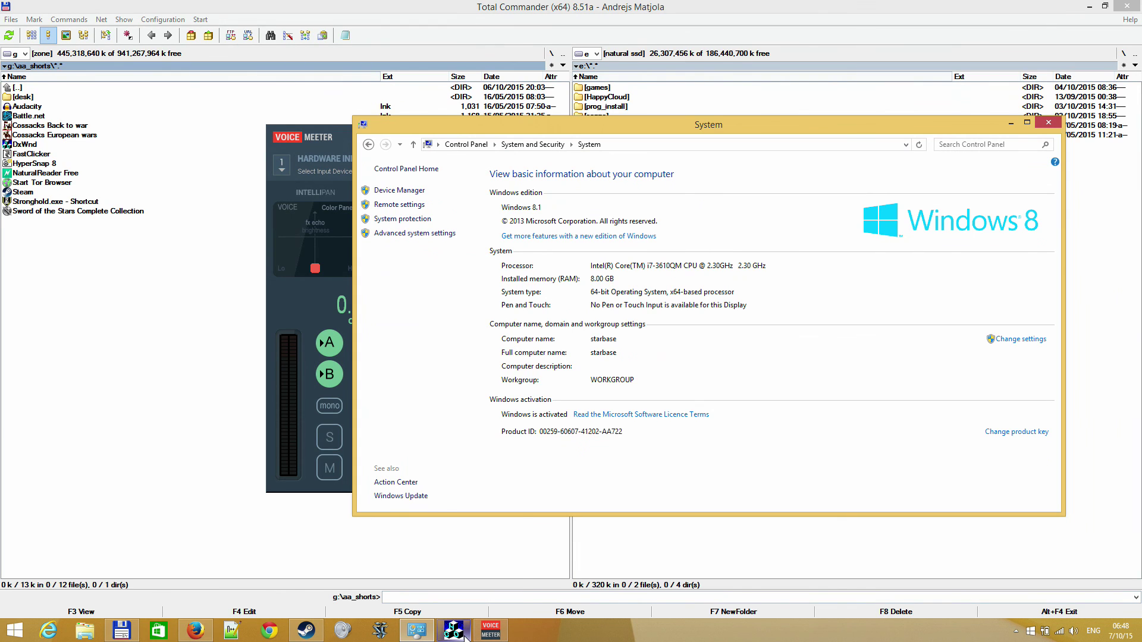
mouse_move(466, 637)
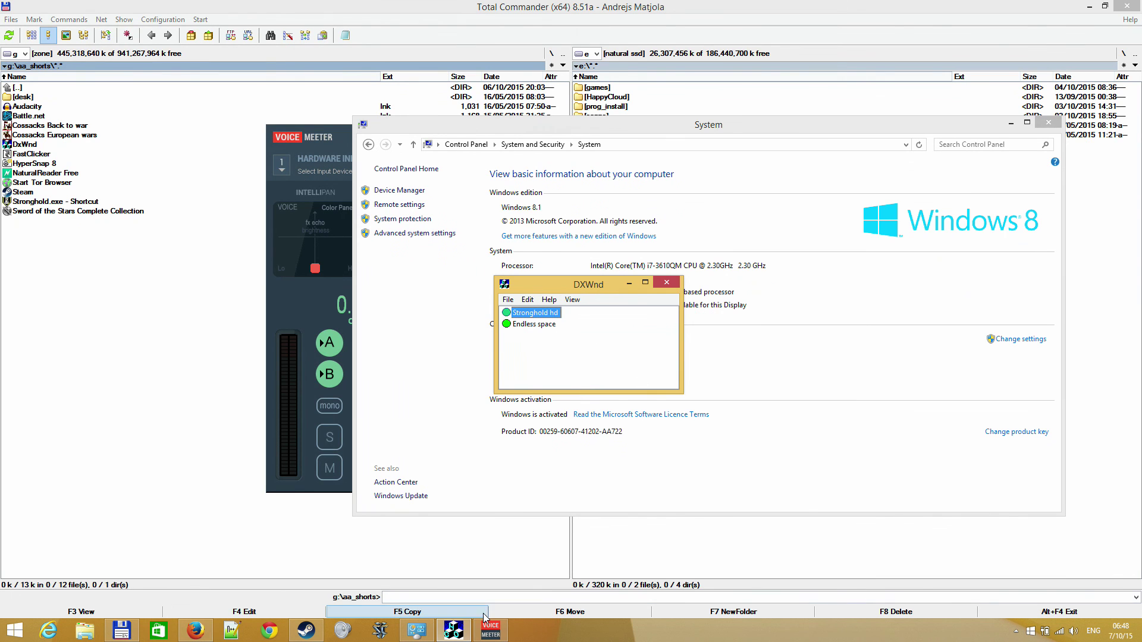
Launch Stronghold HD from the Steam library while DxWnd is running, and exit the game from its main menu
mouse_move(309, 631)
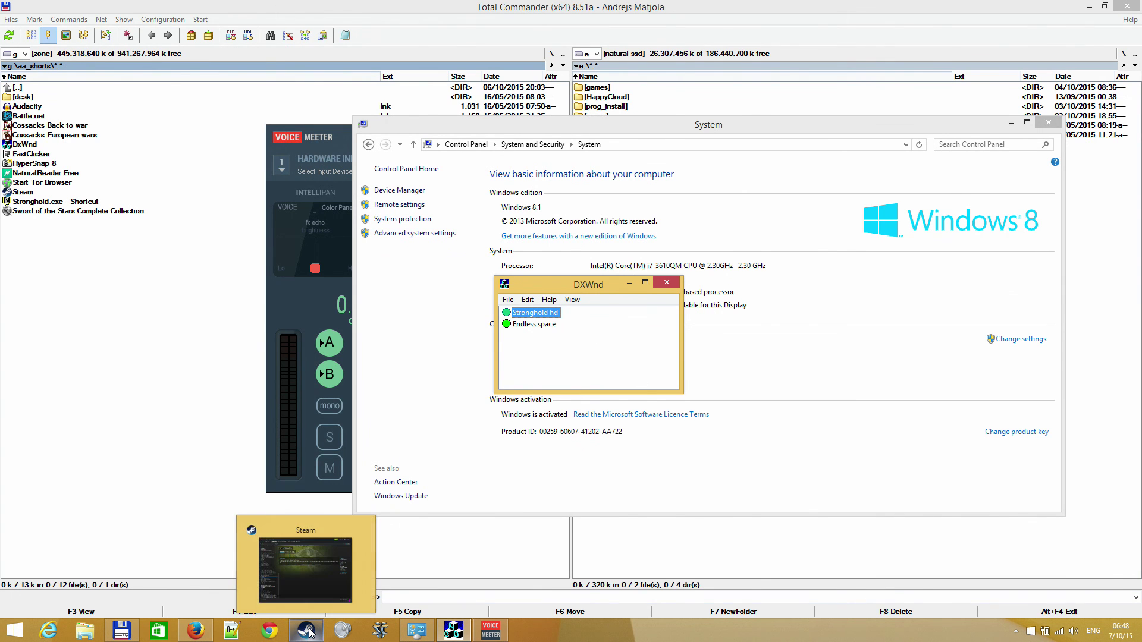
left_click(301, 572)
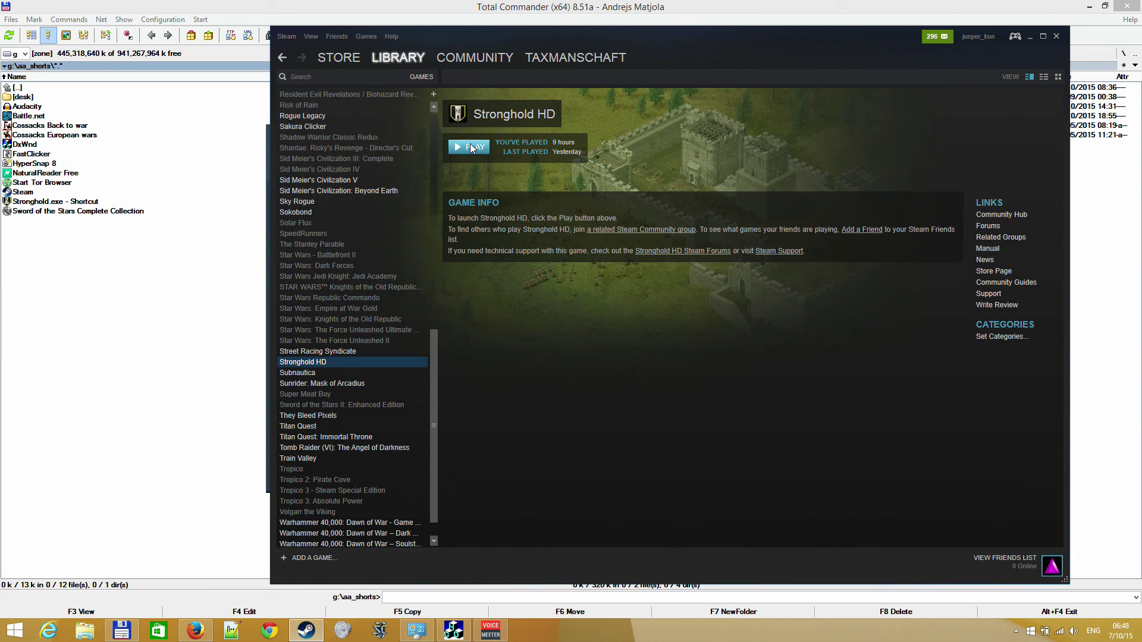
double_click(359, 363)
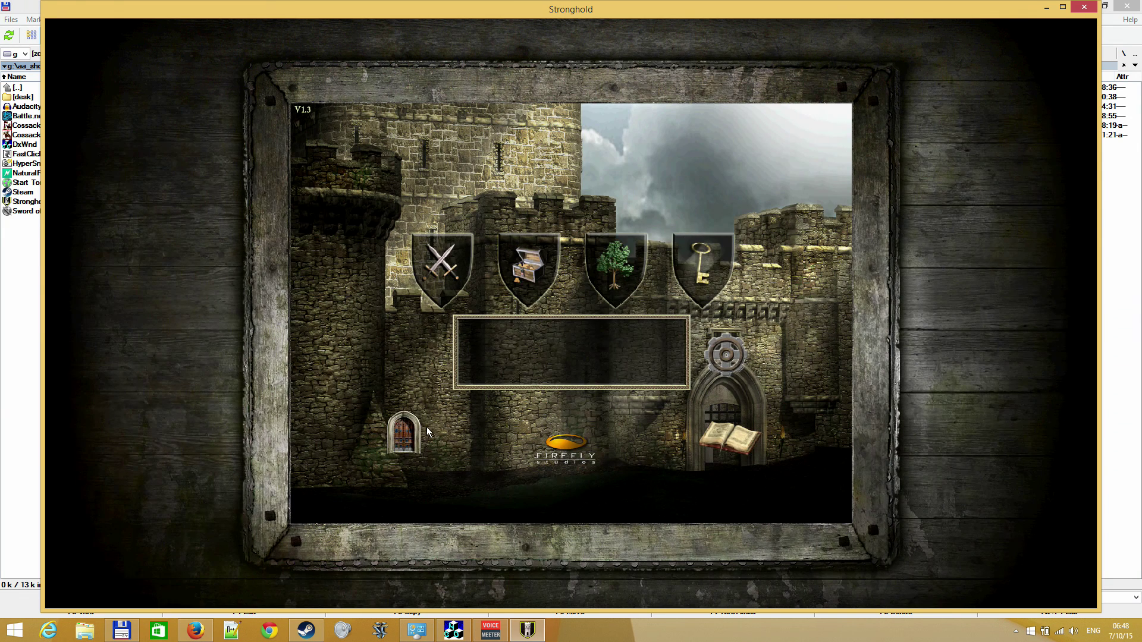
left_click(399, 431)
left_click(502, 326)
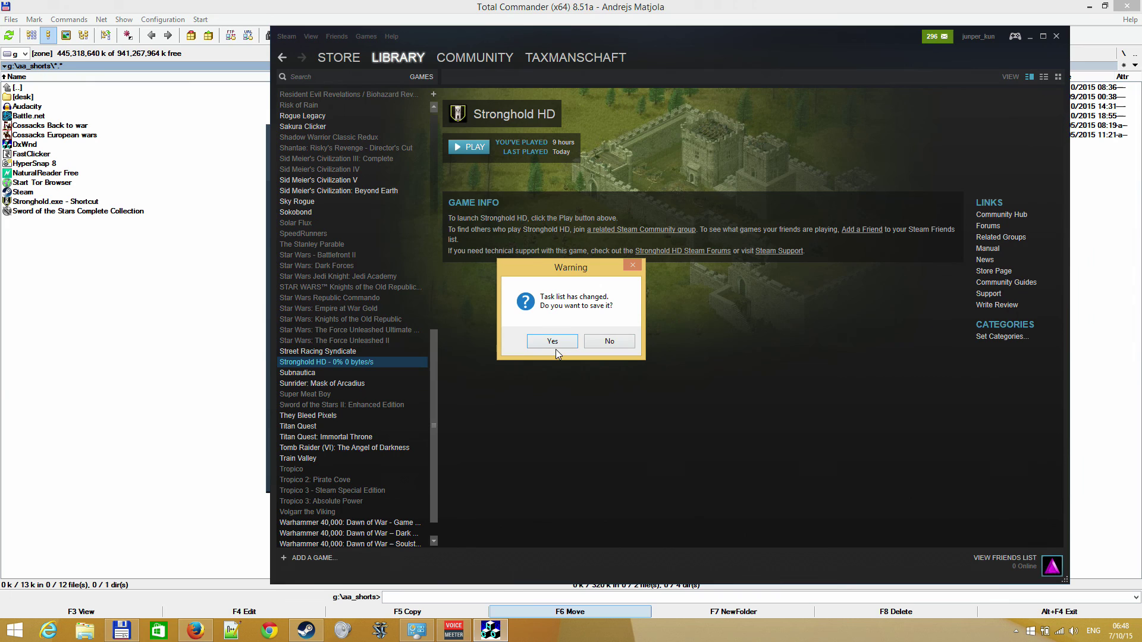
Save the changed DxWnd task list, and launch Stronghold HD from Steam without DxWnd running
left_click(556, 341)
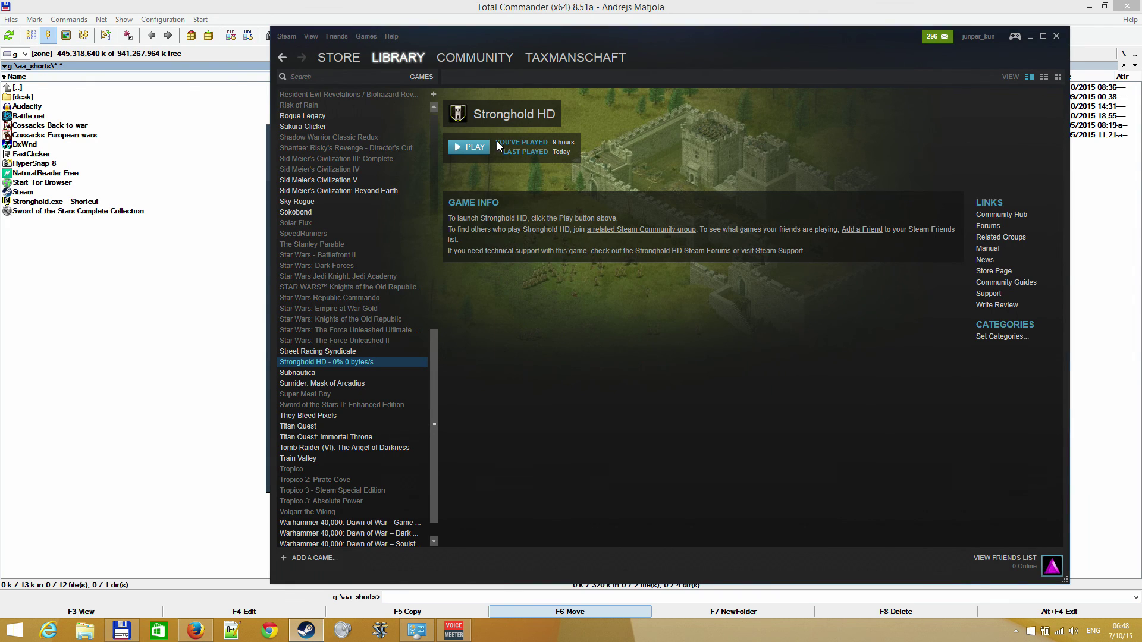
left_click(465, 141)
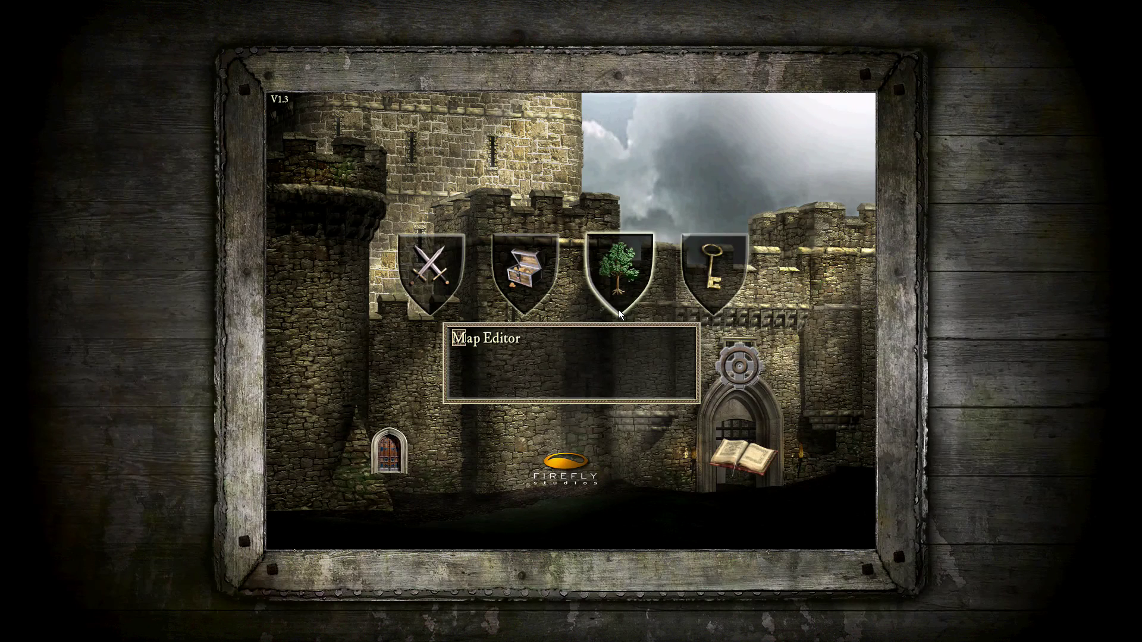
Start the Camelot siege at Normal difficulty as the defending side in the full-screen game
left_click(449, 271)
left_click(713, 268)
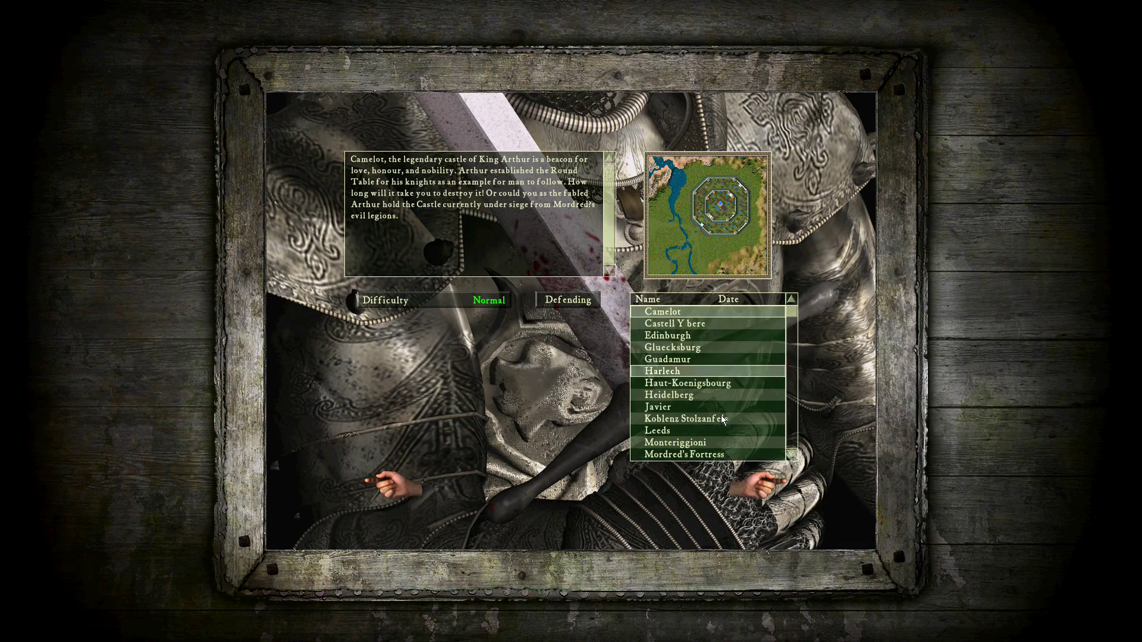
left_click(754, 487)
left_click(783, 444)
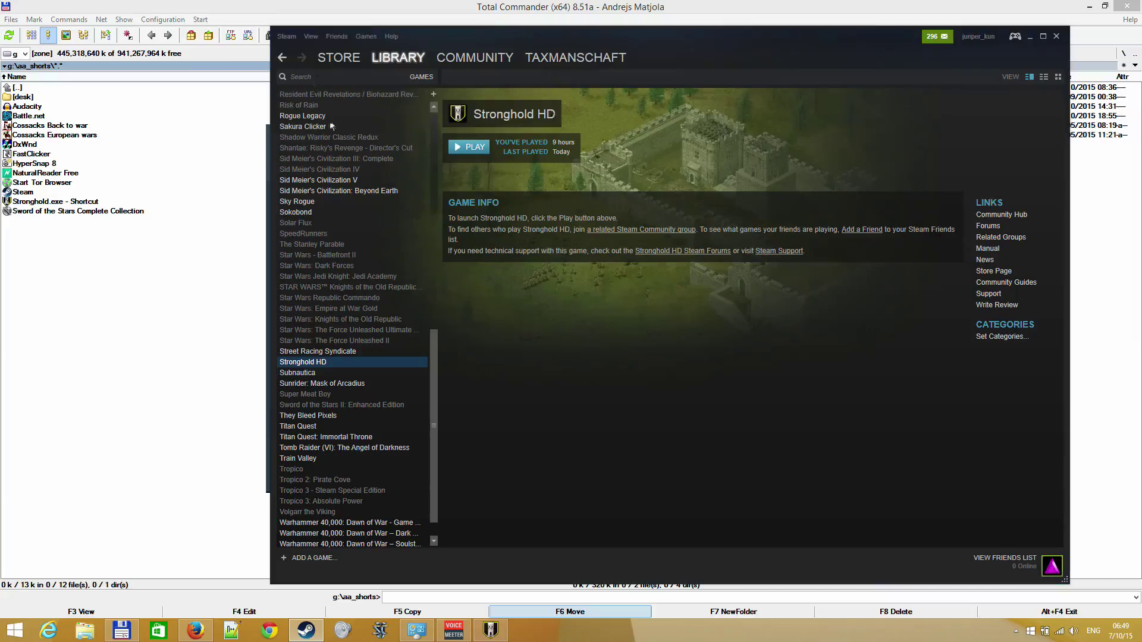
Switch from the desktop back to the full-screen Stronghold game and deselect the selected troops
left_click(498, 629)
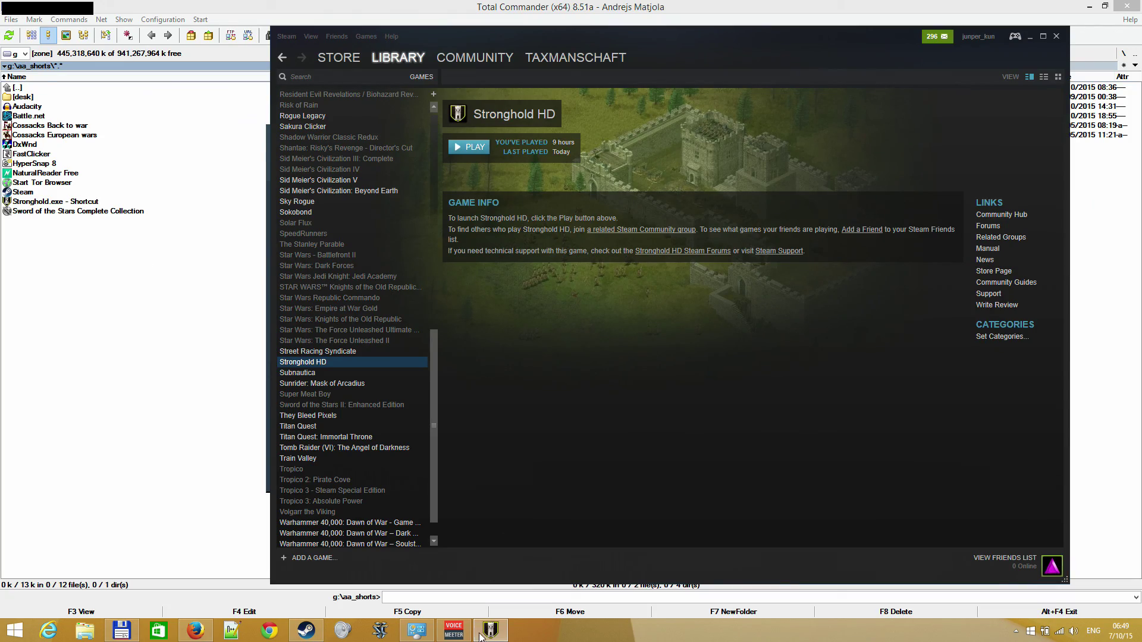
left_click(489, 630)
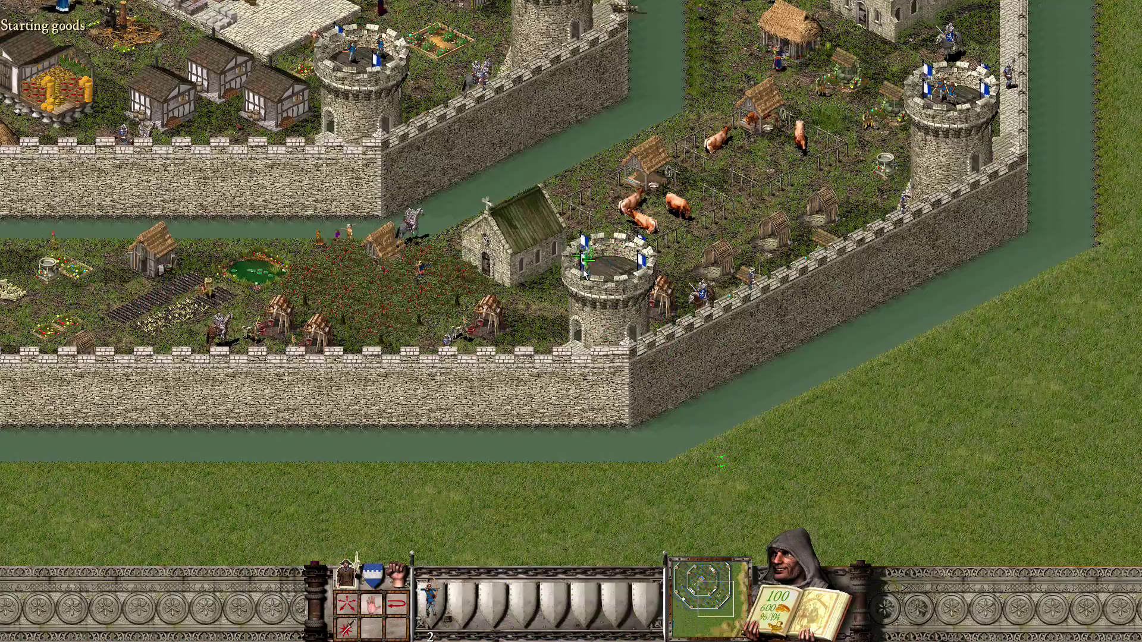
right_click(616, 288)
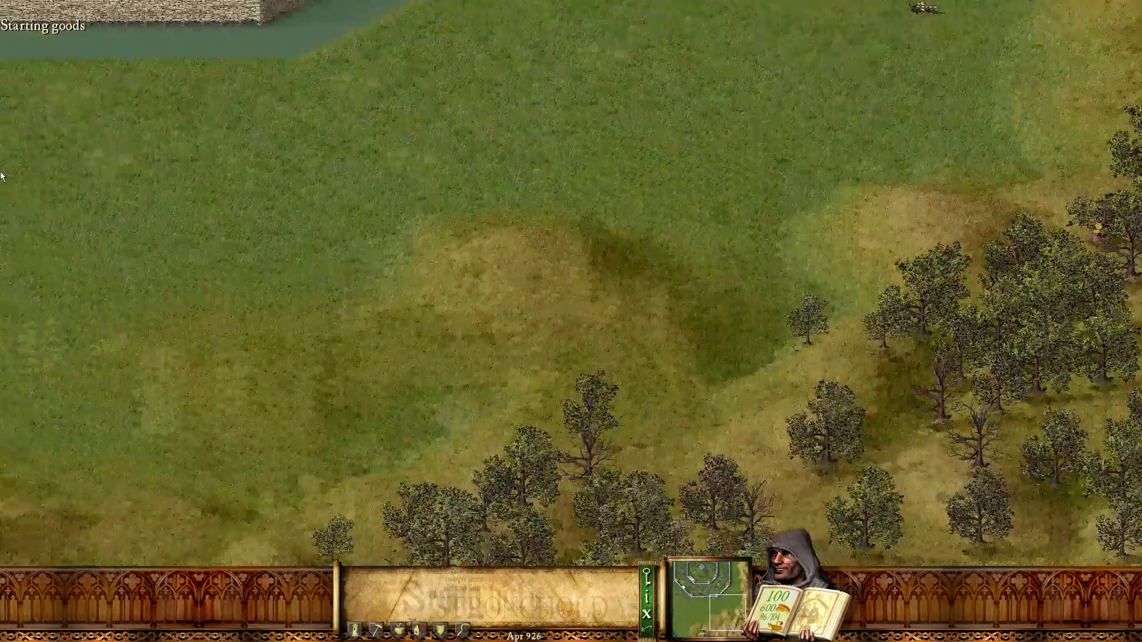
Scroll along the fields south of the Camelot castle and west to the river to check full-screen scrolling
mouse_move(0, 177)
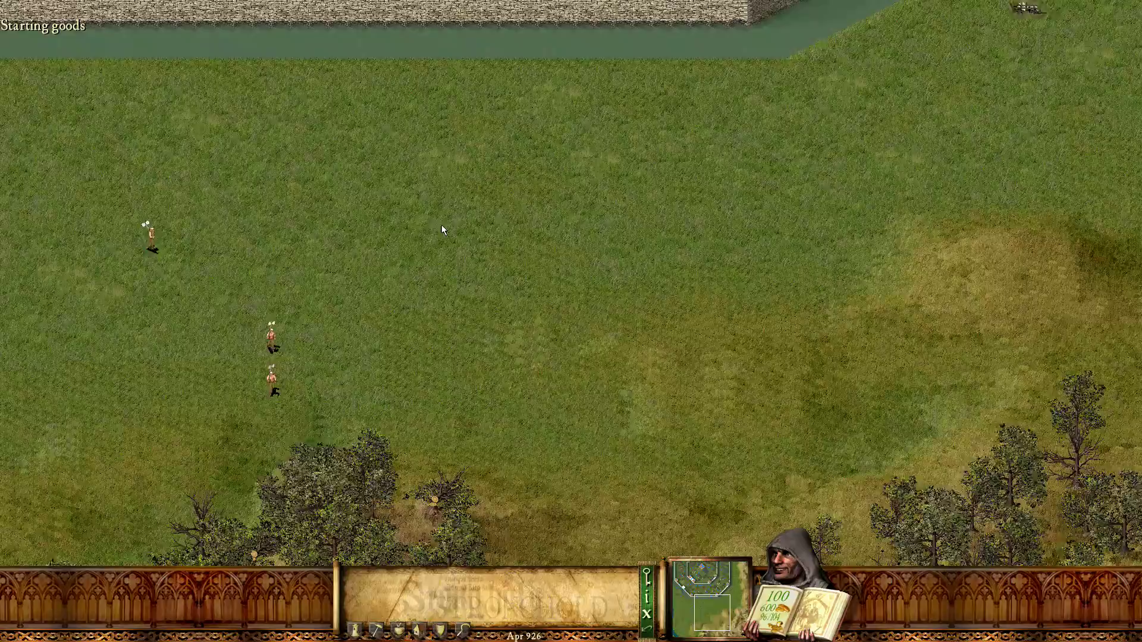
mouse_move(500, 641)
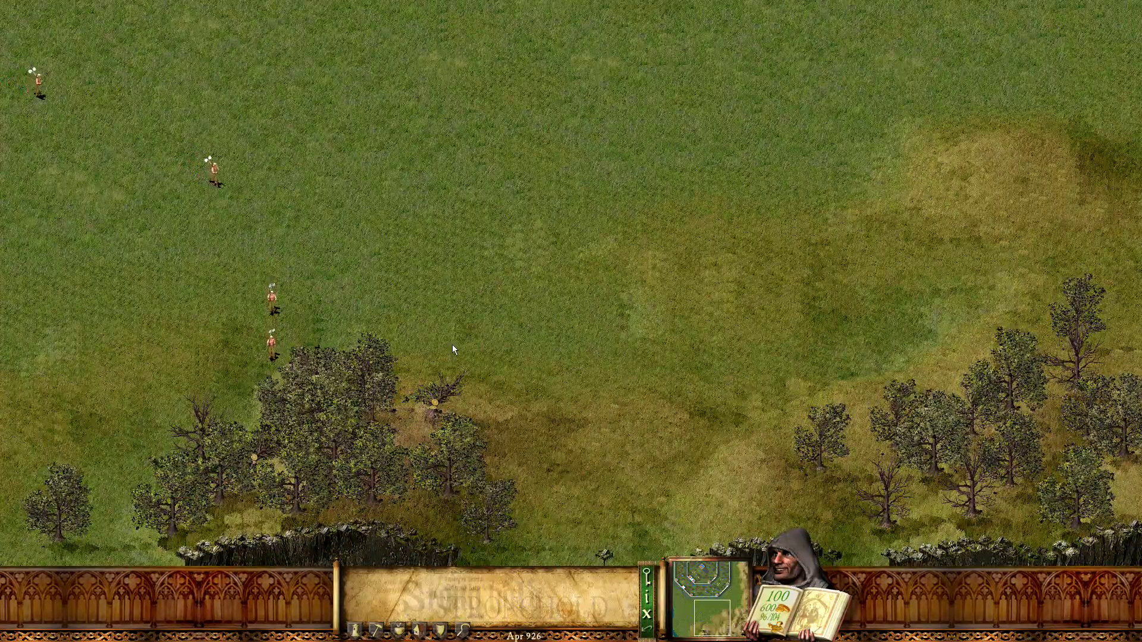
key("Left")
key("Left")
key("Left")
key("Left")
key("Left")
key("Left")
key("Left")
key("Left")
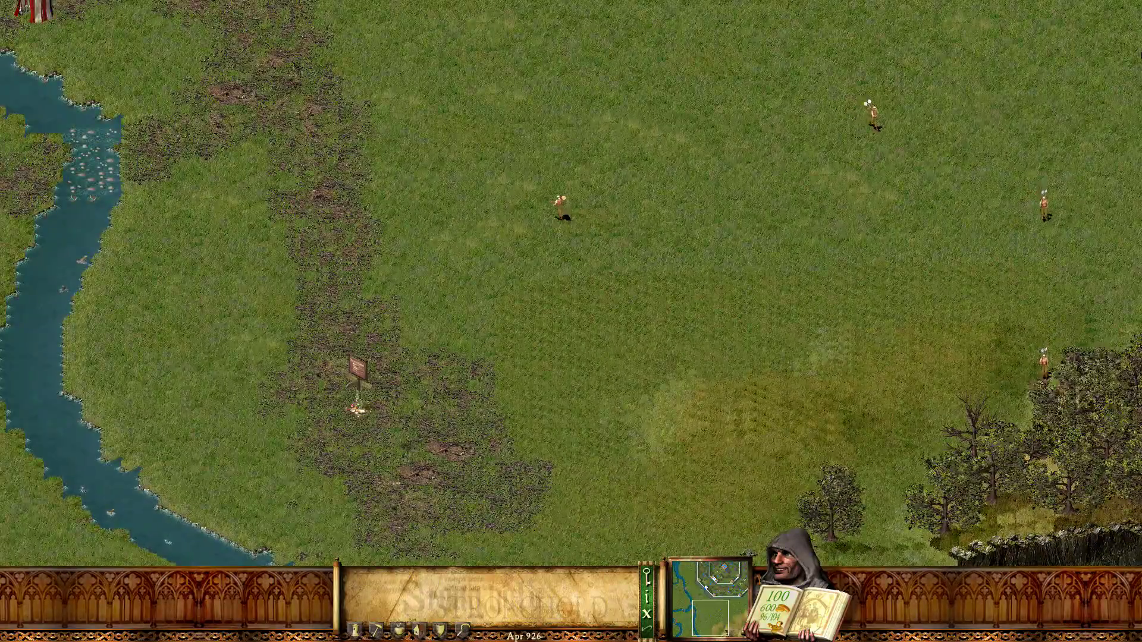
Scroll around the castle past its eastern and northern walls to the waterfall and lake in the northwest
key("Up")
key("Right")
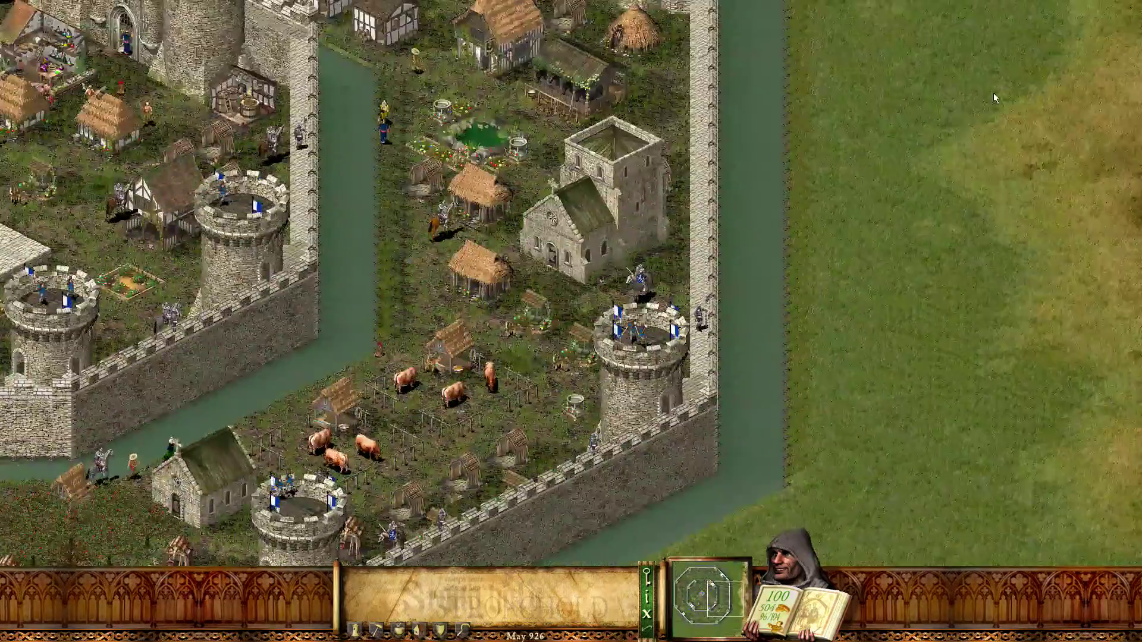
key("Up")
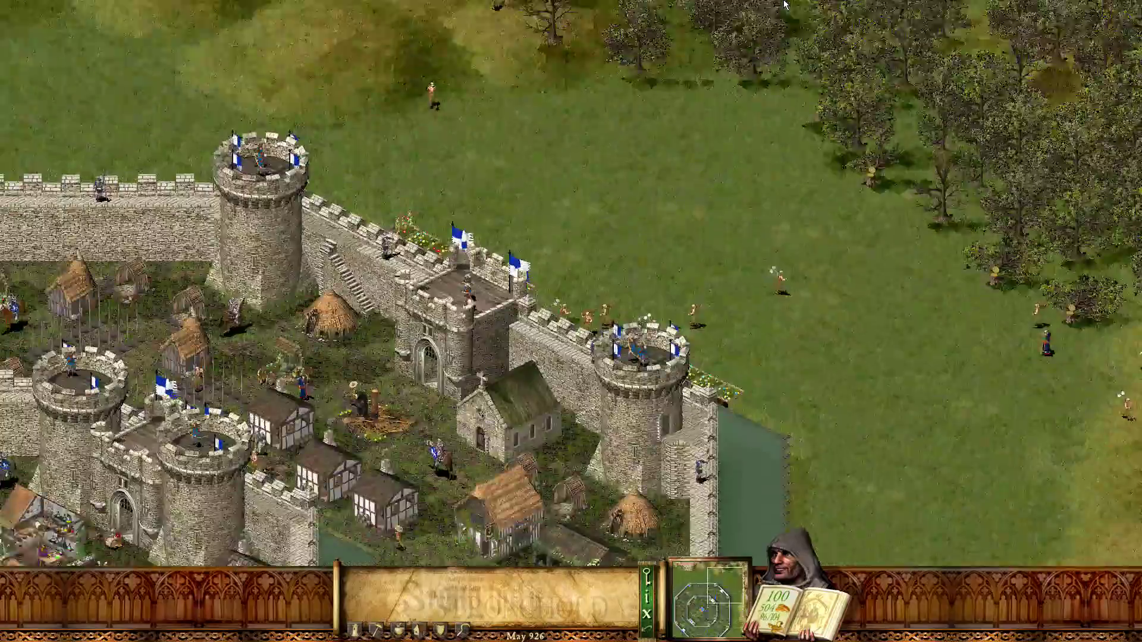
key("Up")
key("Left")
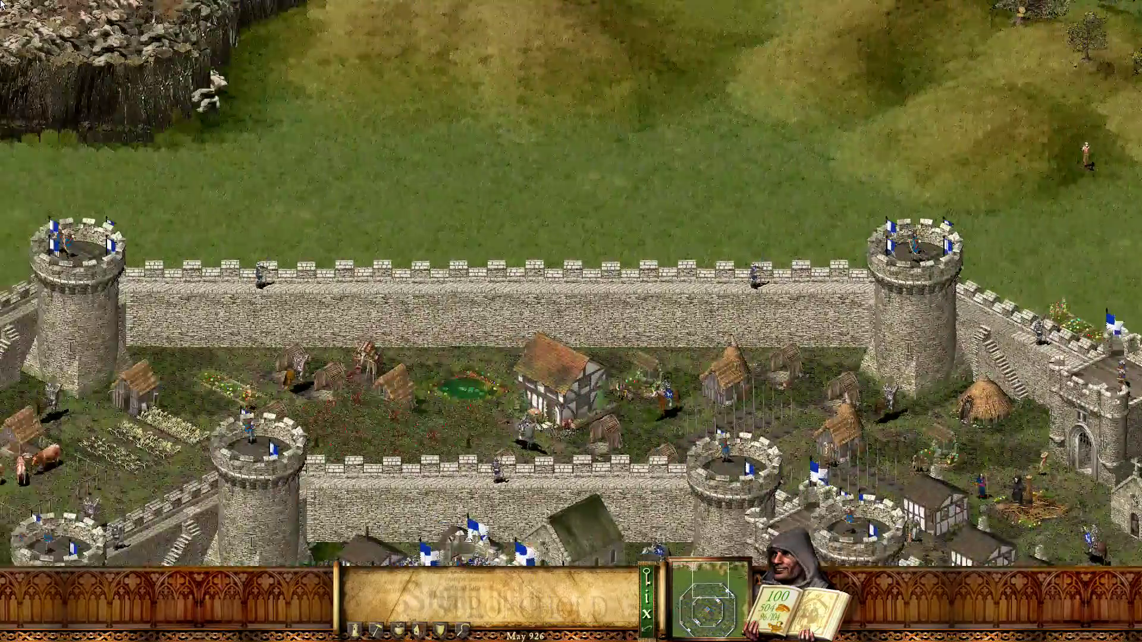
key("Left")
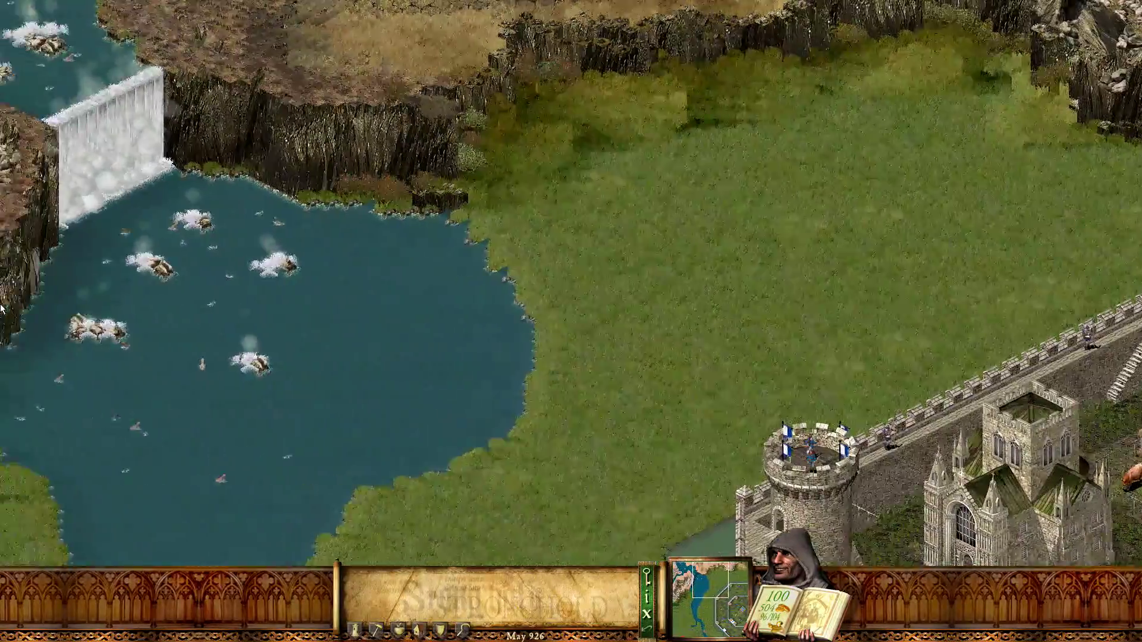
key("Down")
key("Right")
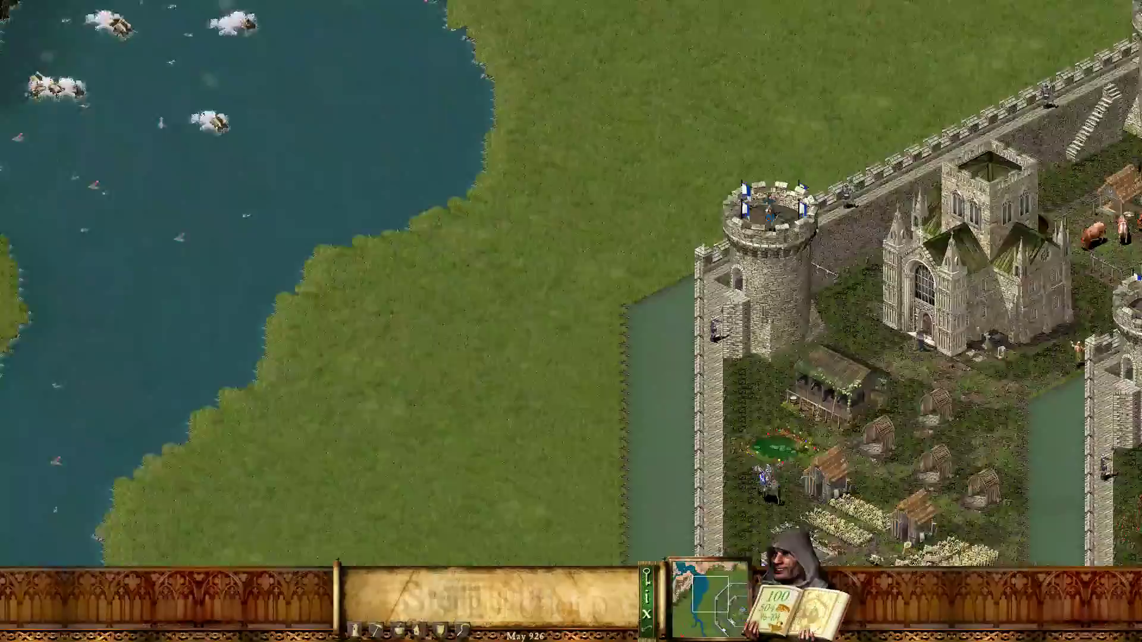
key("Up")
key("Left")
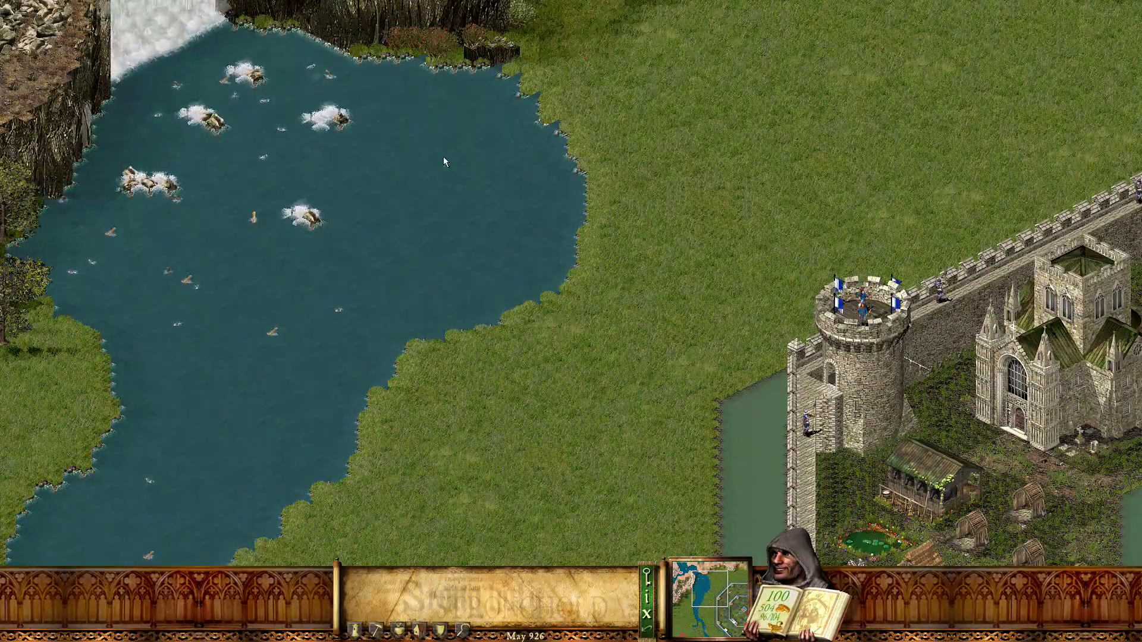
Scroll back across the northern and eastern castle walls to the forest at the map's southern edge
key("Down")
key("Right")
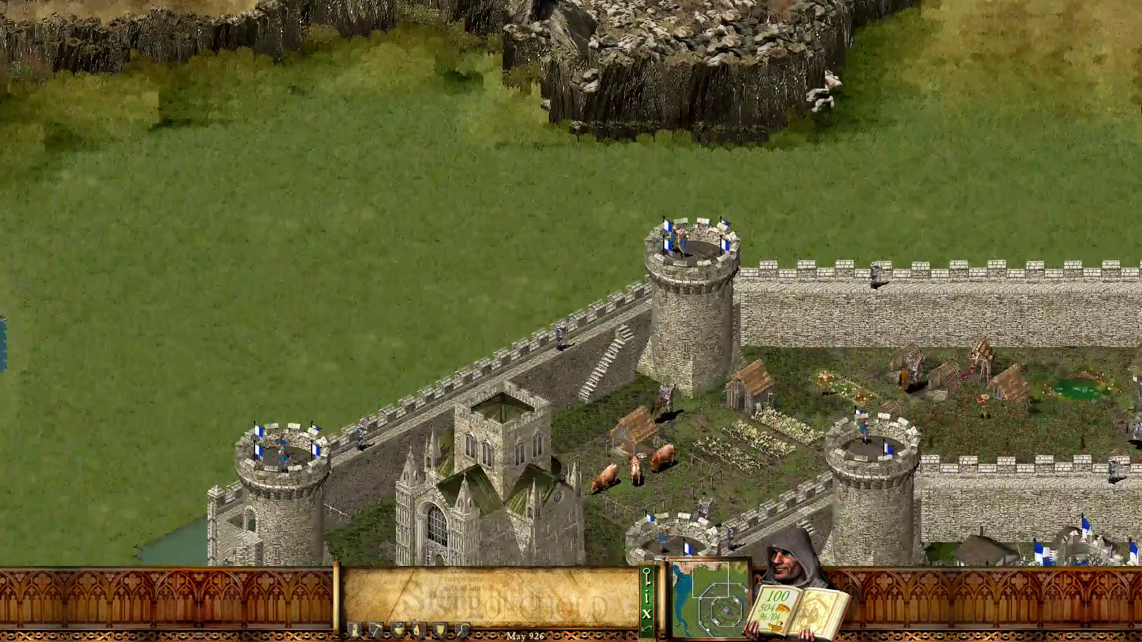
key("Right")
key("Down")
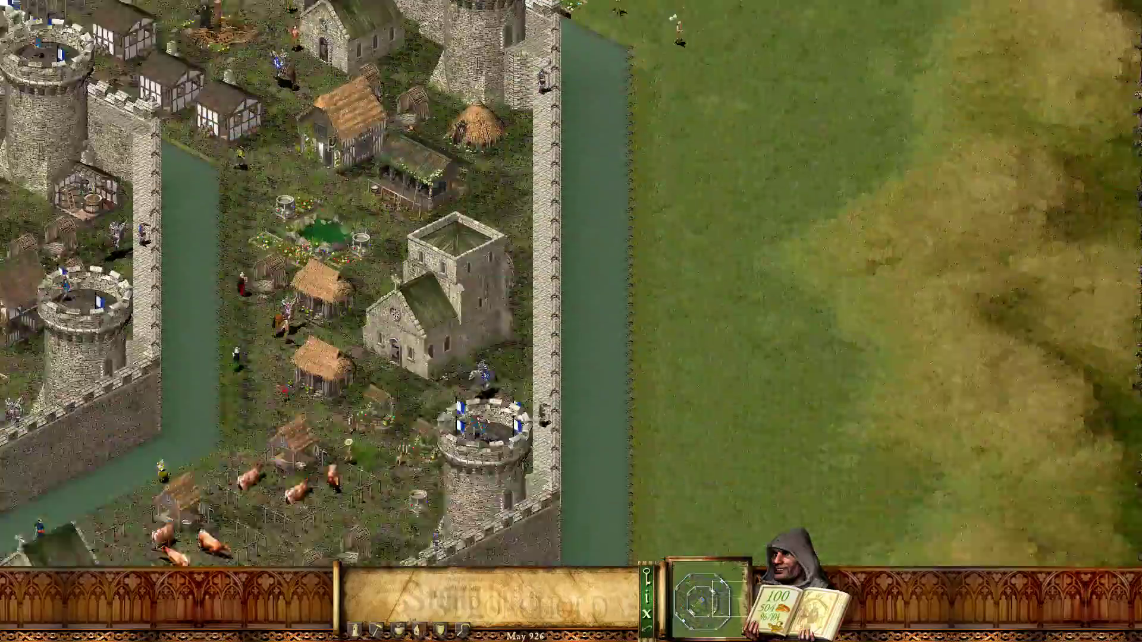
key("Down")
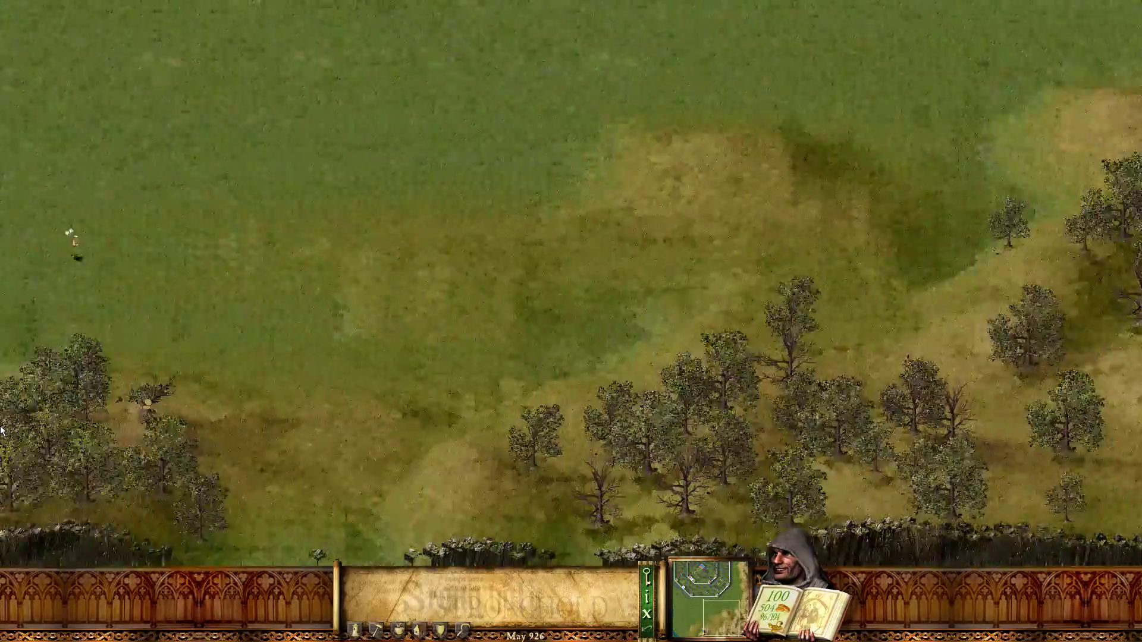
key("Left")
left_click_drag(484, 256, 715, 425)
key("Right")
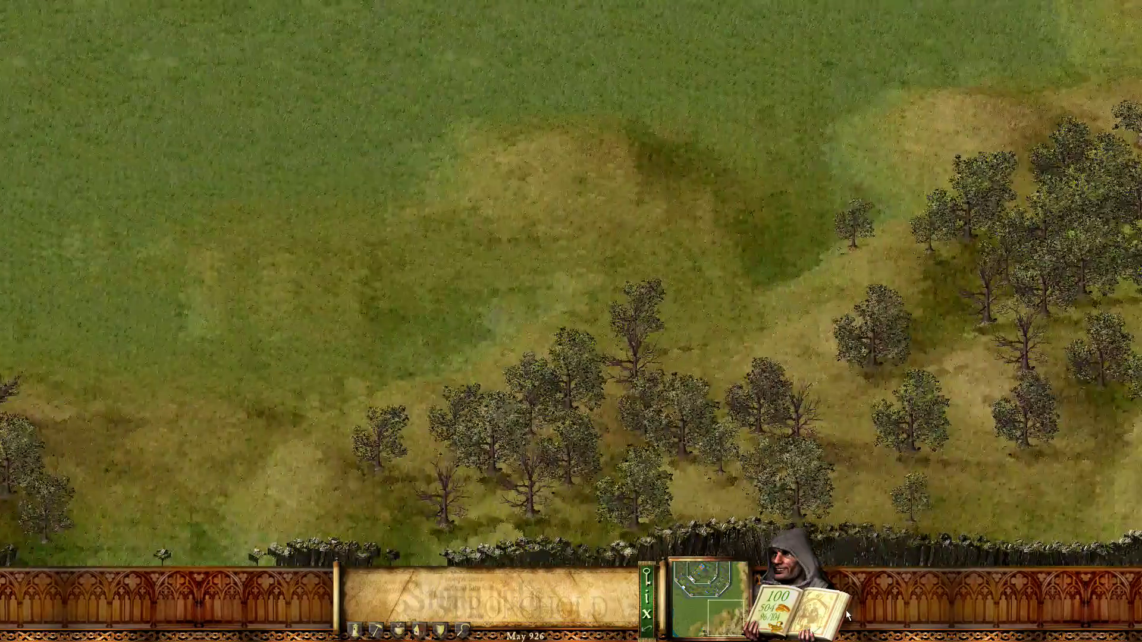
Look at the Army report with its troop numbers in the scribe's book, and close it
left_click(798, 604)
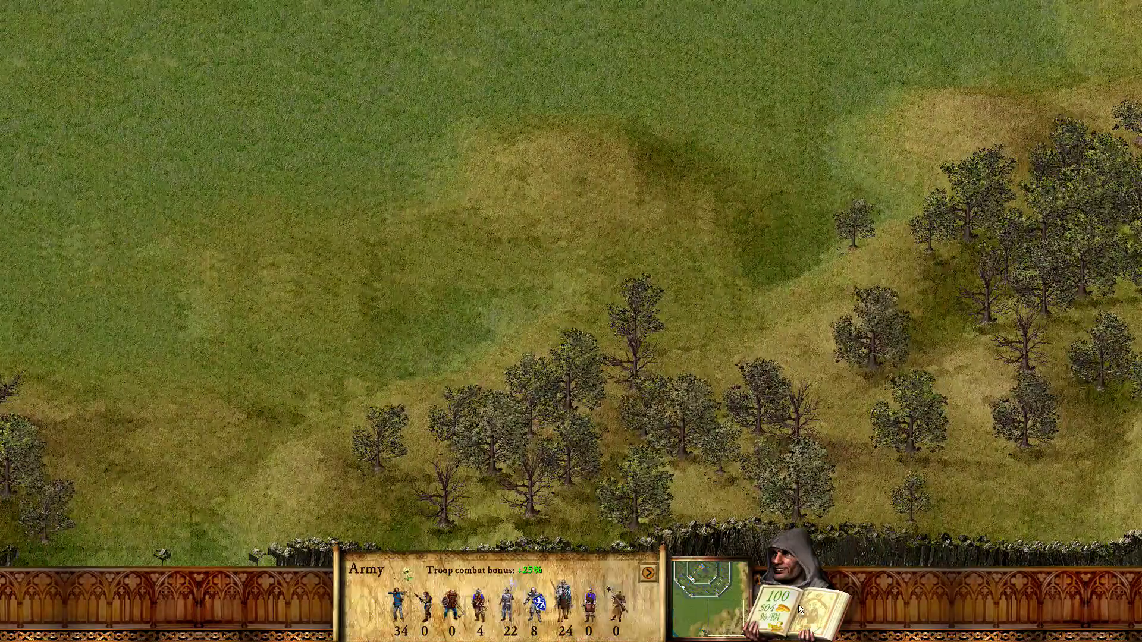
left_click(647, 573)
left_click(647, 573)
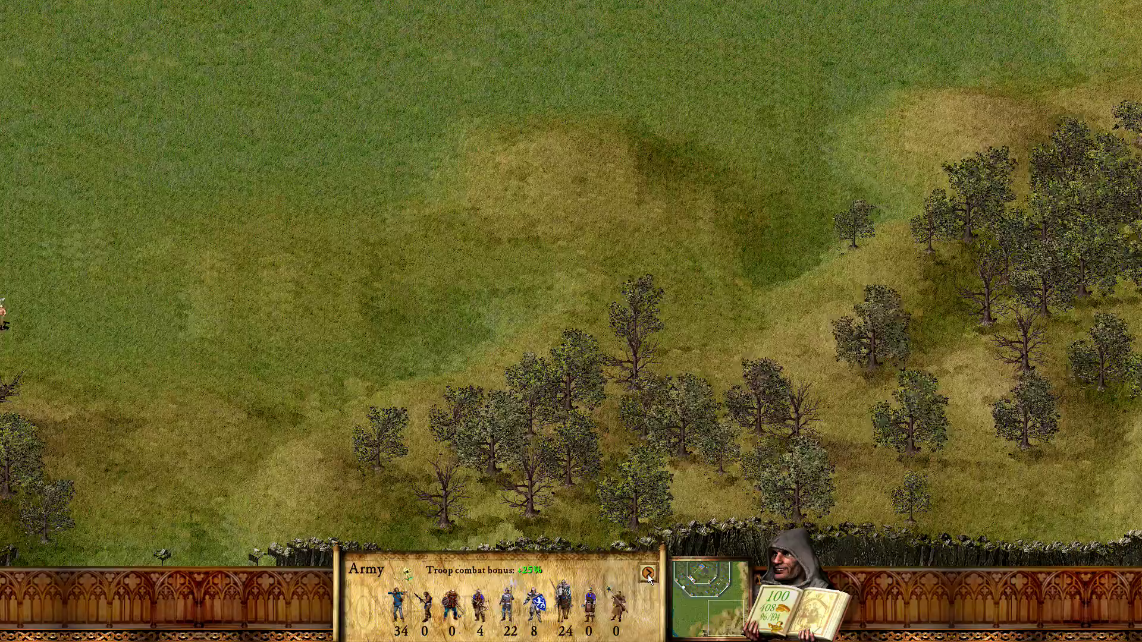
right_click(697, 436)
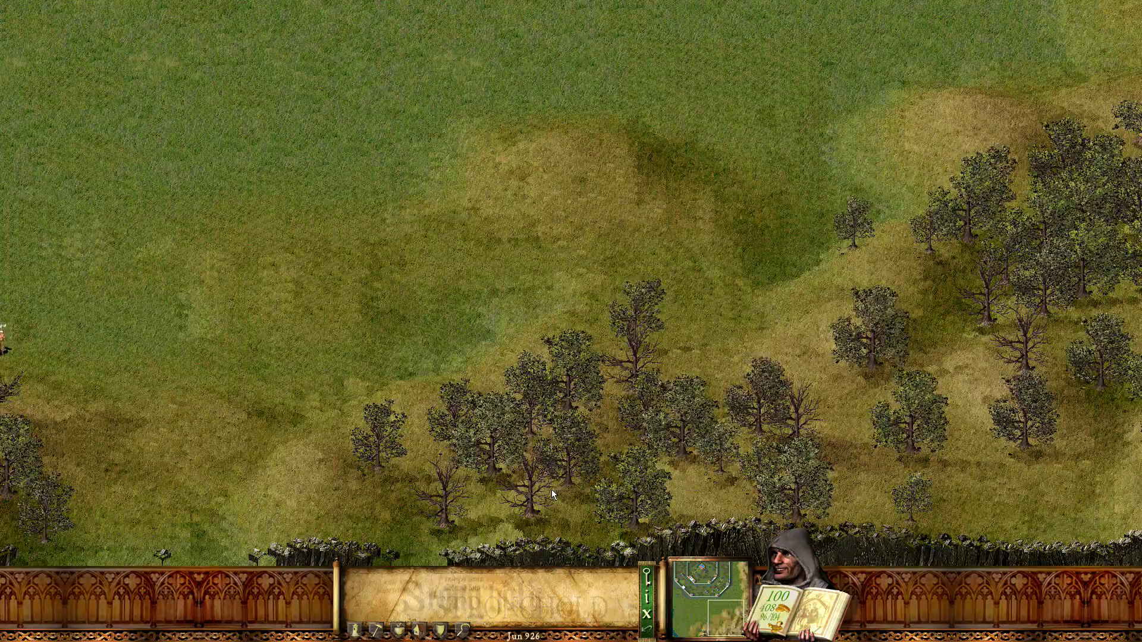
Try to box-select the people walking west of the southern trees, and open the game options
key("Left")
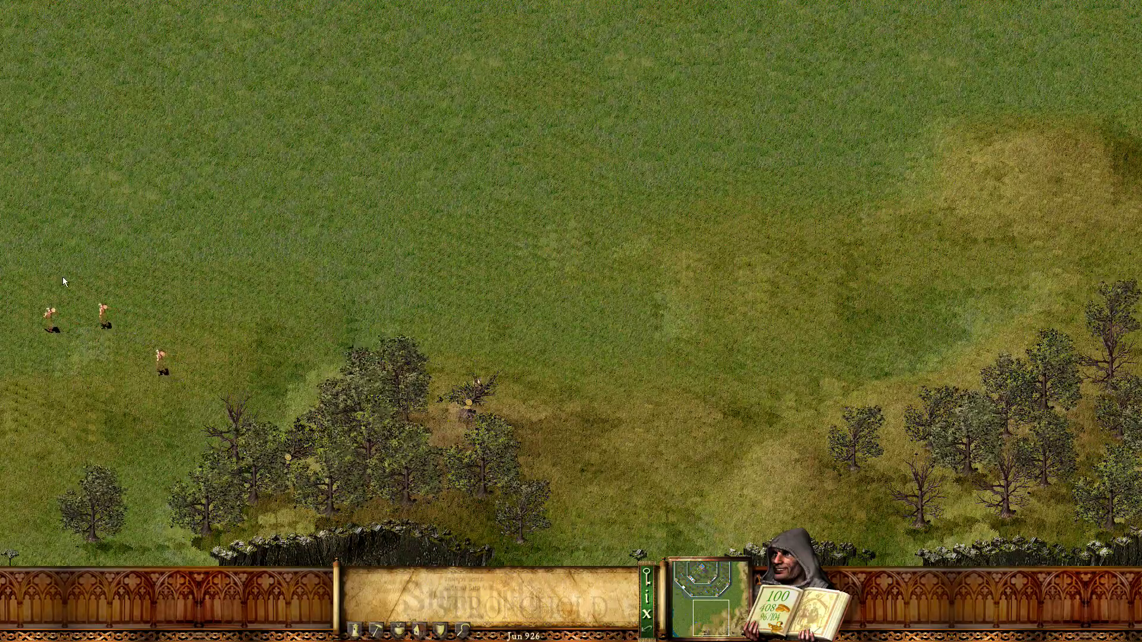
left_click_drag(89, 293, 173, 366)
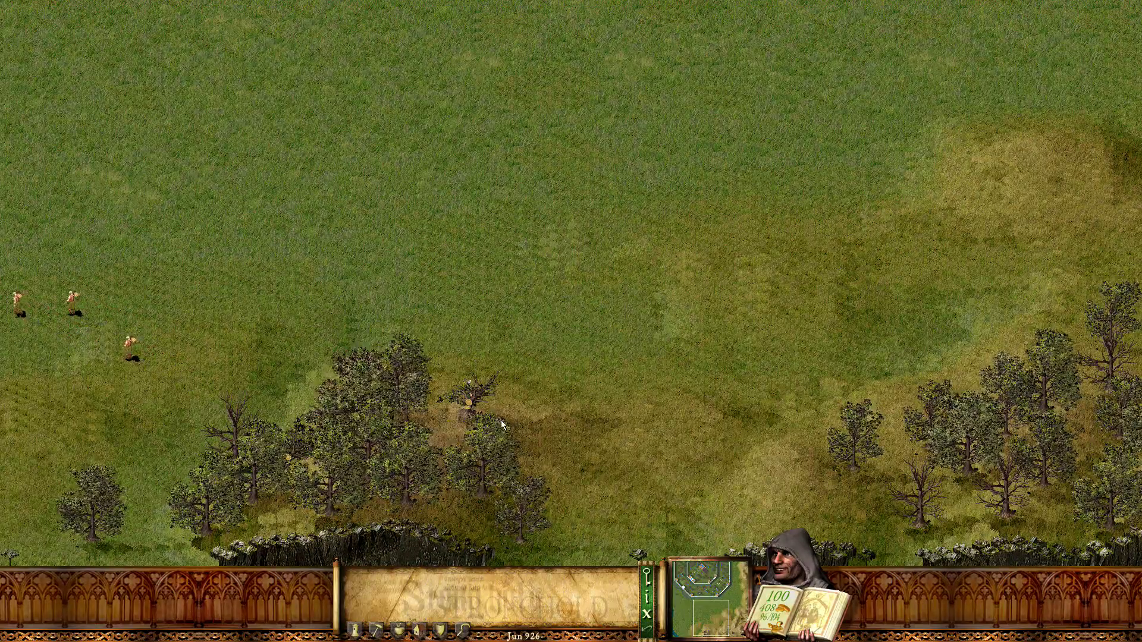
key("Escape")
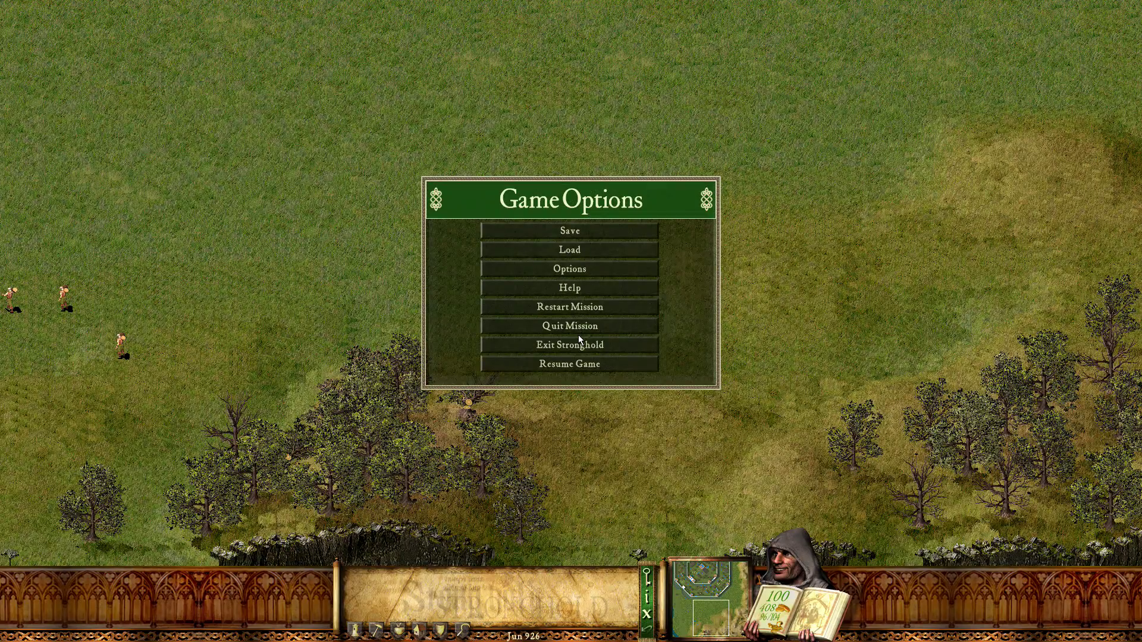